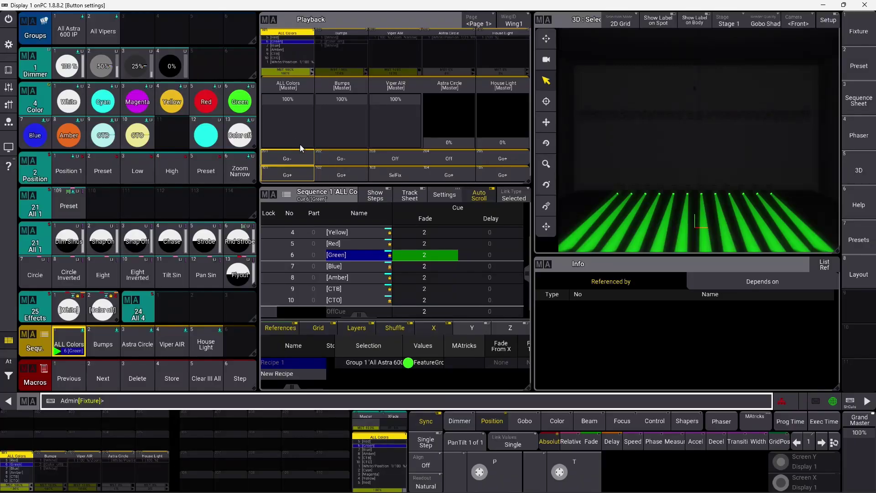
Run the ALL Colors sequence one cue forward with Go+, and one cue back with Go-.
left_click(294, 174)
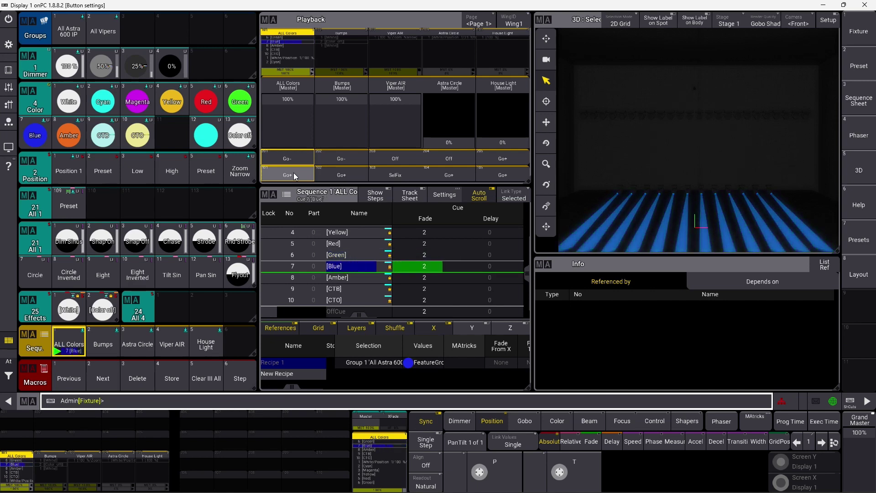
left_click(294, 157)
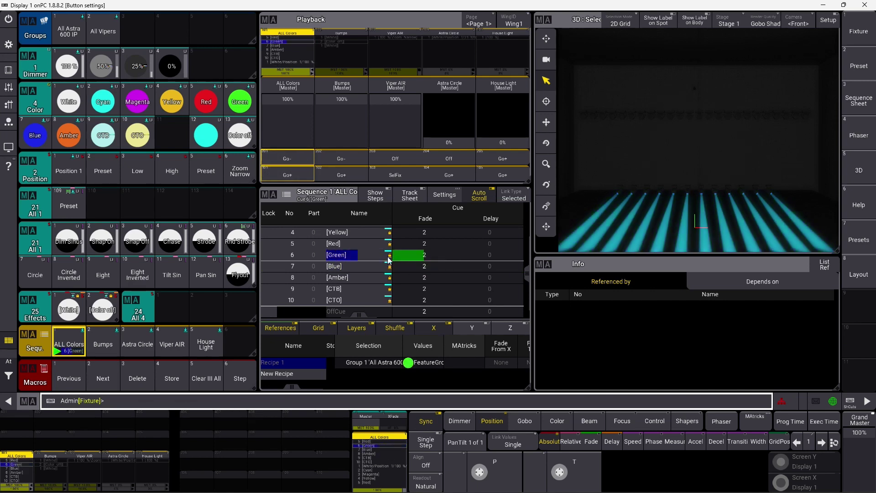
Assign >>> to the row-100 key and <<< to the row-200 key of the ALL Colors executor.
right_click(287, 59)
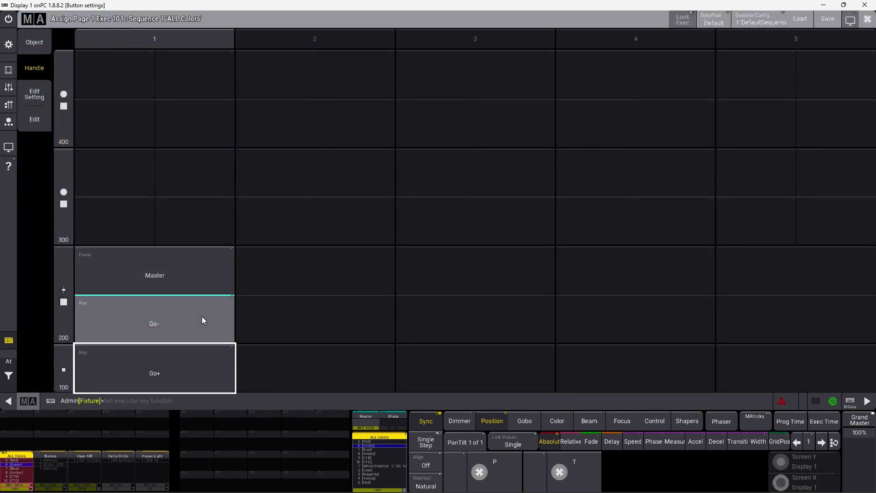
left_click(177, 373)
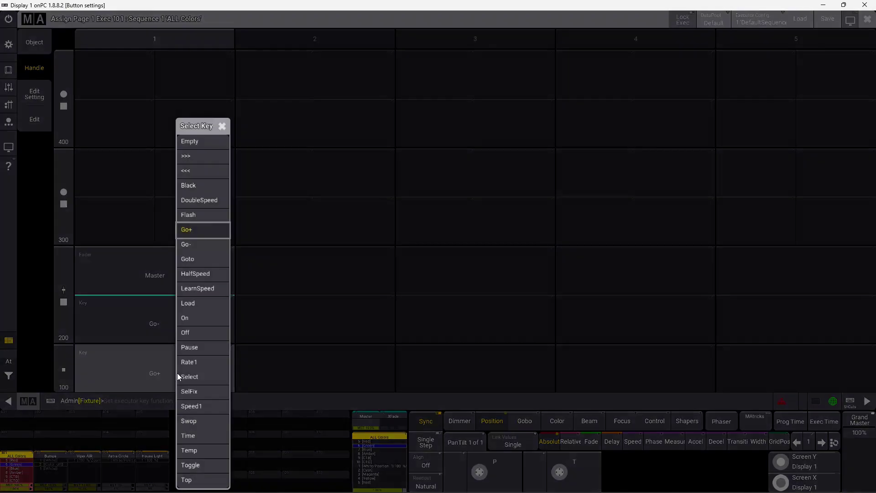
left_click(204, 157)
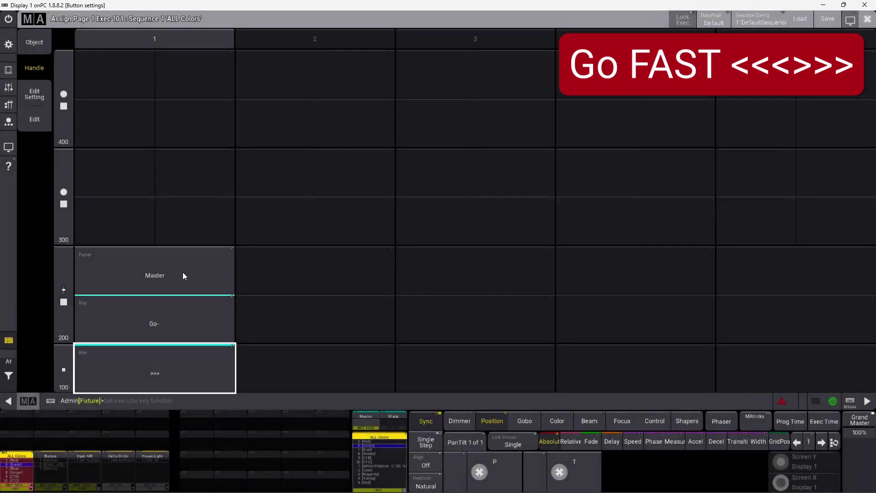
left_click(181, 319)
left_click(202, 170)
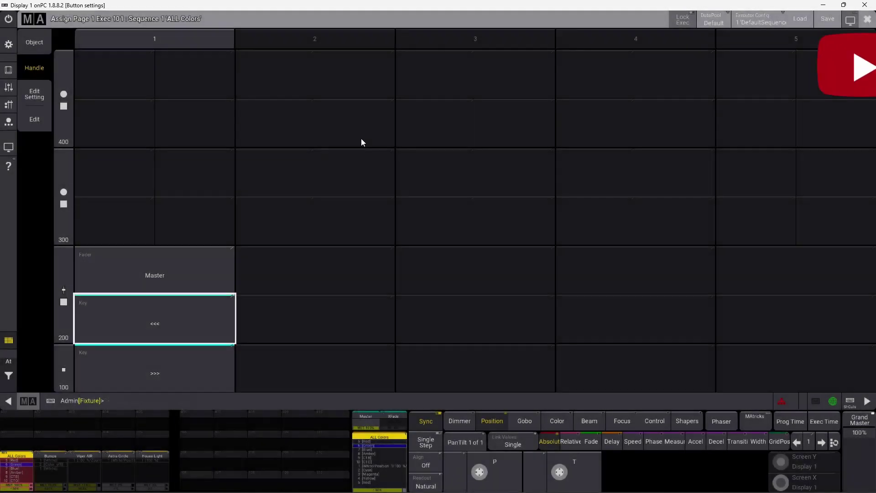
left_click(867, 19)
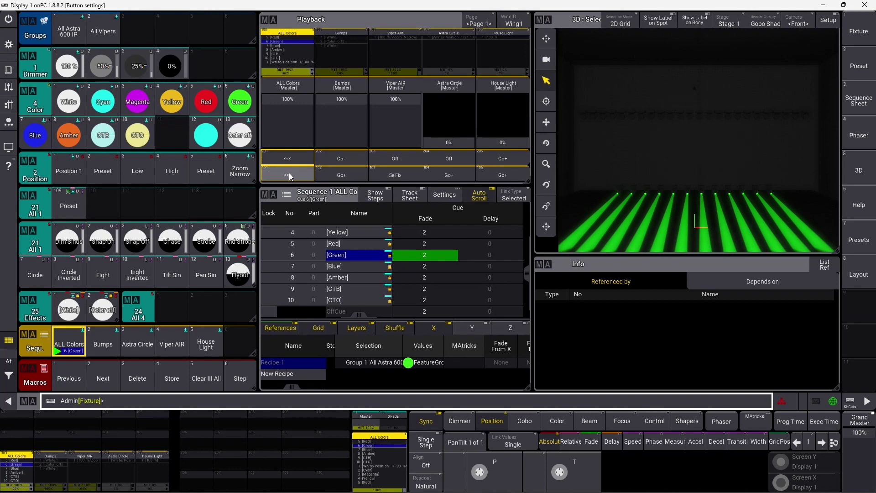
Jump two cues forward in ALL Colors with >>>, and two cues back with <<<.
left_click(289, 174)
left_click(289, 174)
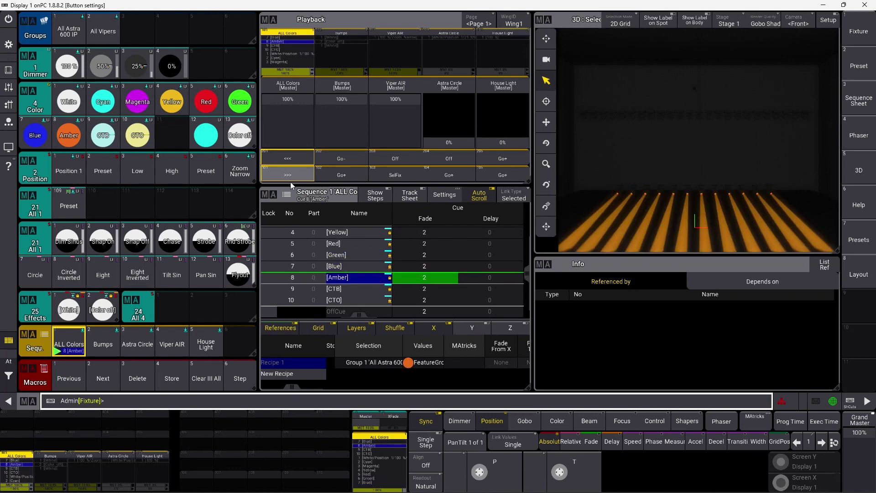
left_click(298, 158)
left_click(297, 156)
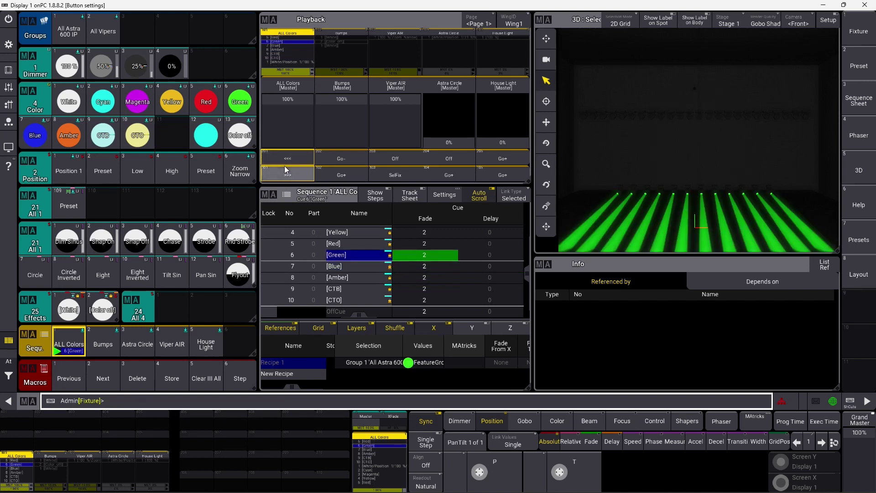
Change the row-100 key of the ALL Colors executor to Black.
left_click(287, 170)
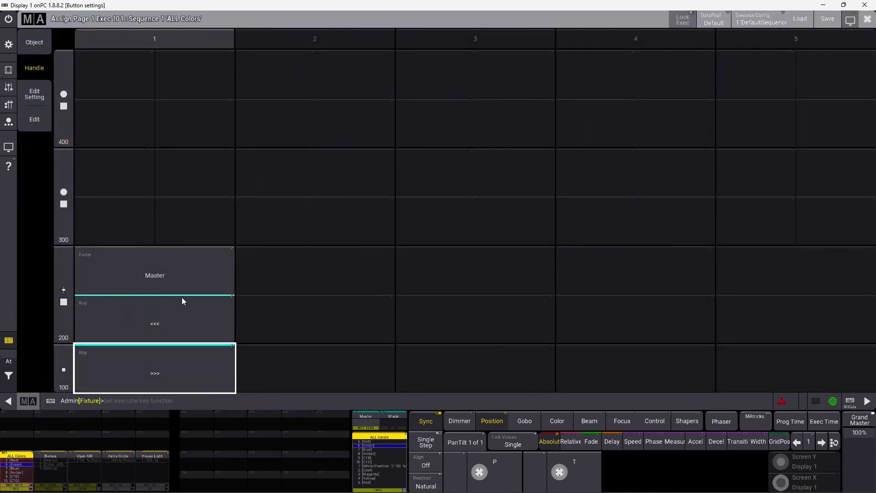
left_click(180, 352)
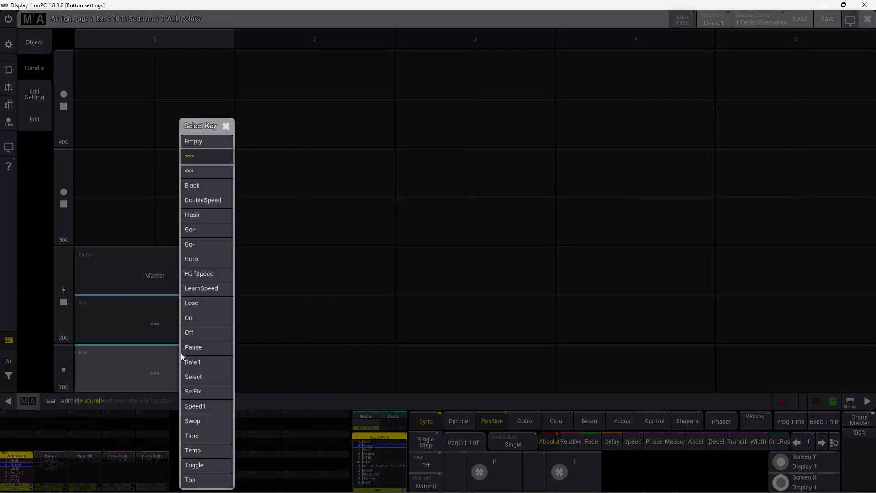
left_click(201, 185)
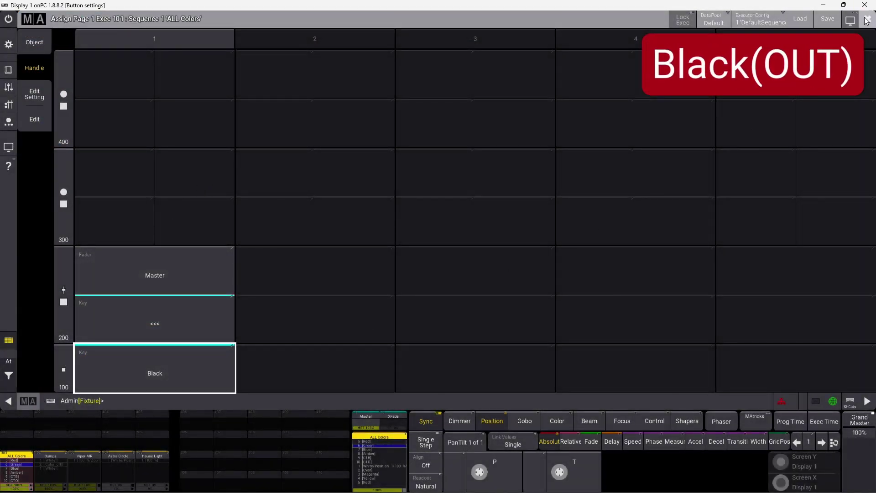
left_click(868, 19)
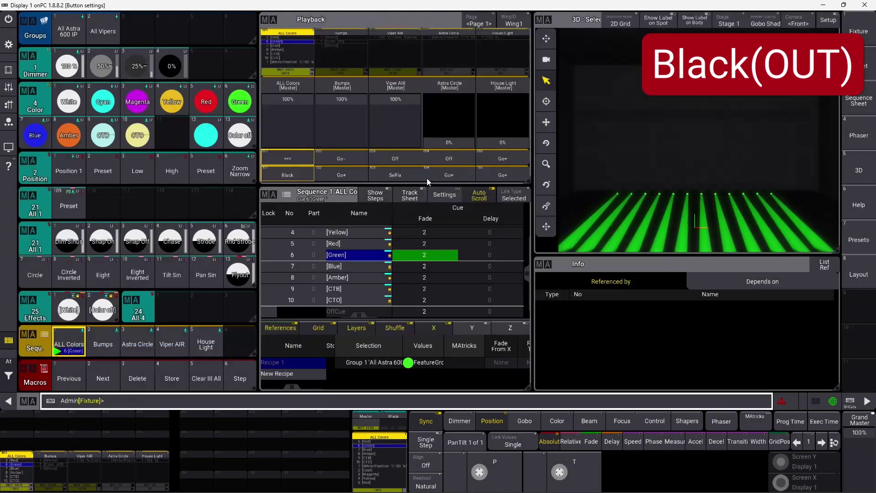
Black out the ALL Colors output and restore it twice using the executor's Black key.
left_click(291, 173)
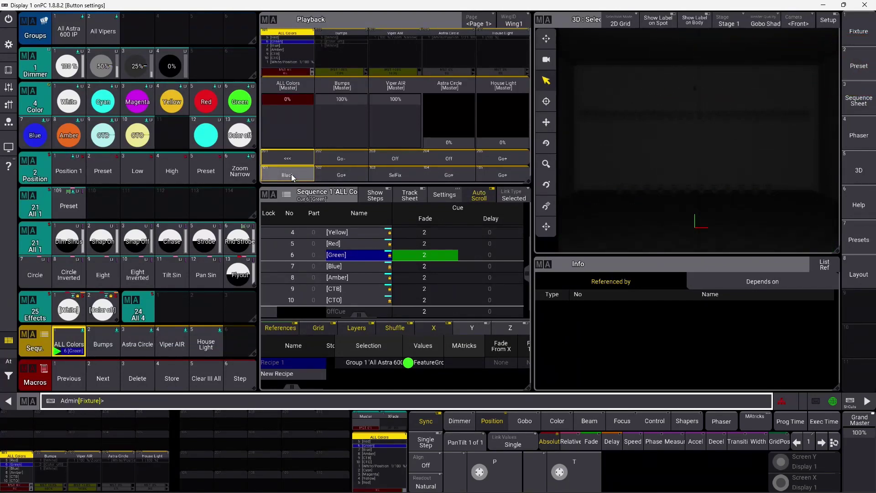
left_click(291, 174)
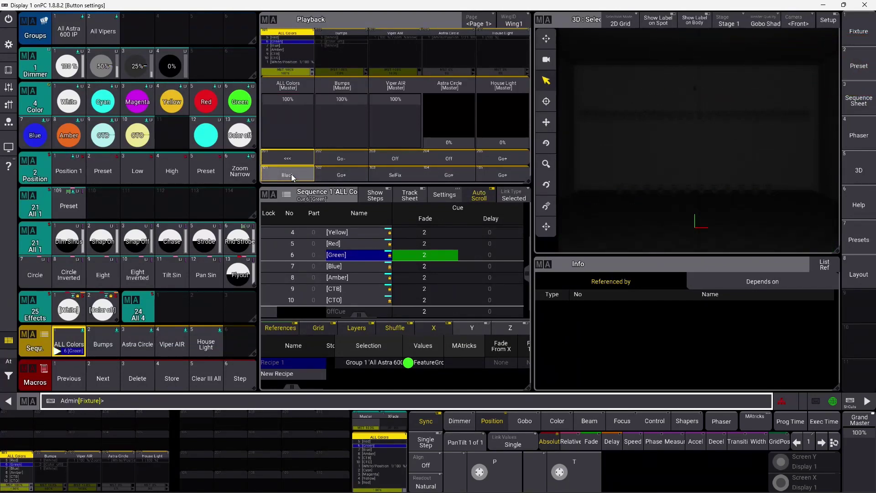
left_click(291, 176)
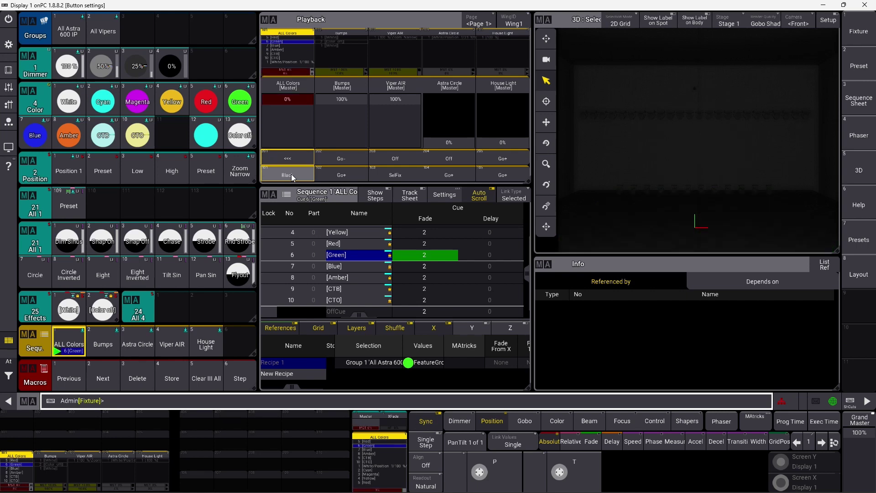
left_click(291, 176)
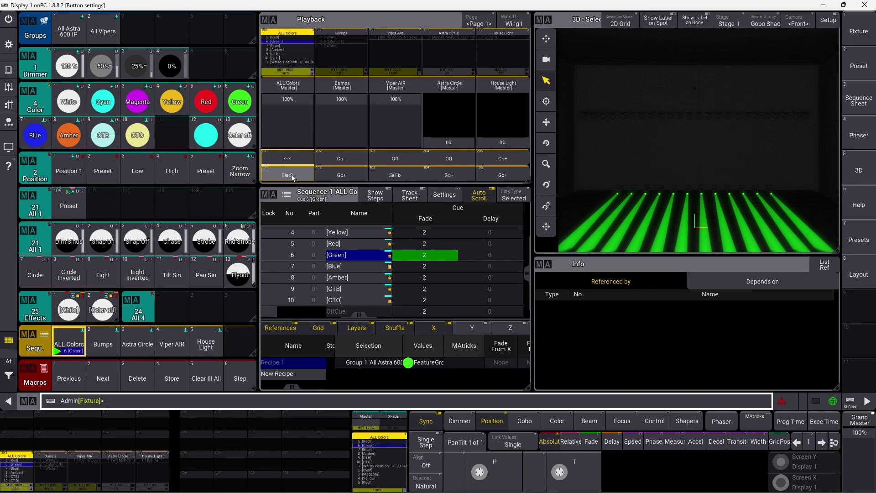
Set the ALL Colors executor's row-100 key to Flash and its row-200 key to Off.
left_click(291, 176)
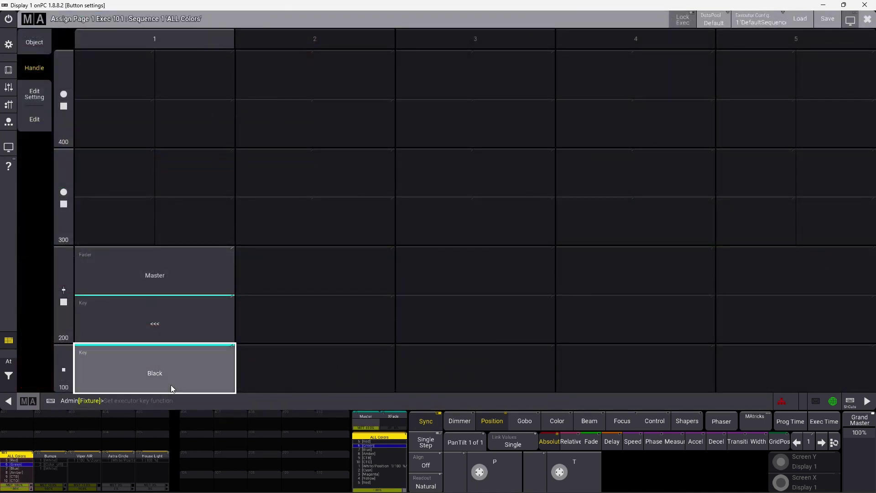
left_click(170, 384)
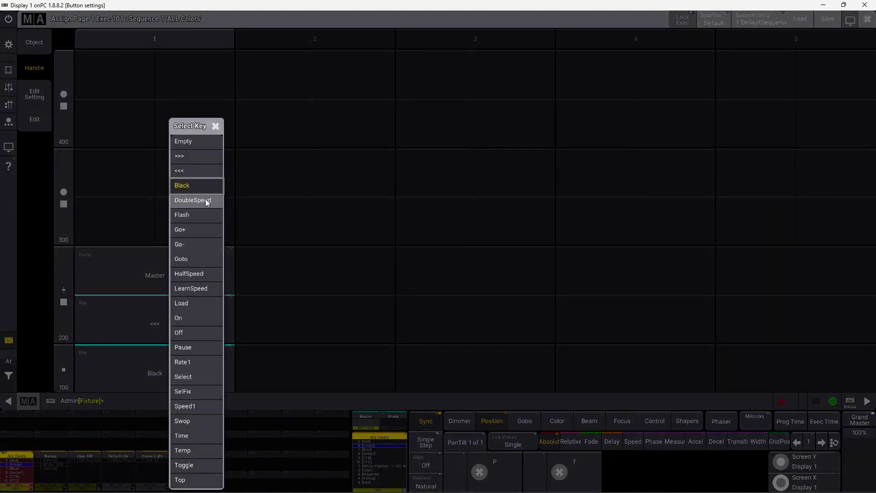
left_click(209, 215)
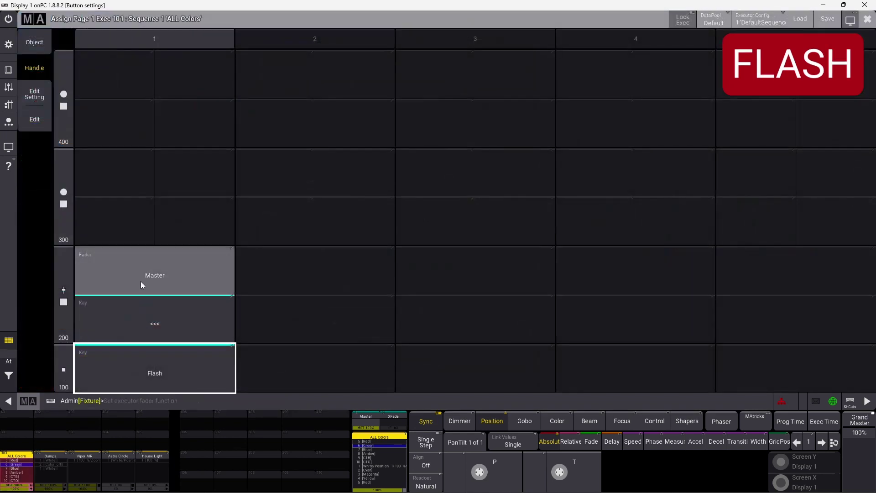
left_click(77, 309)
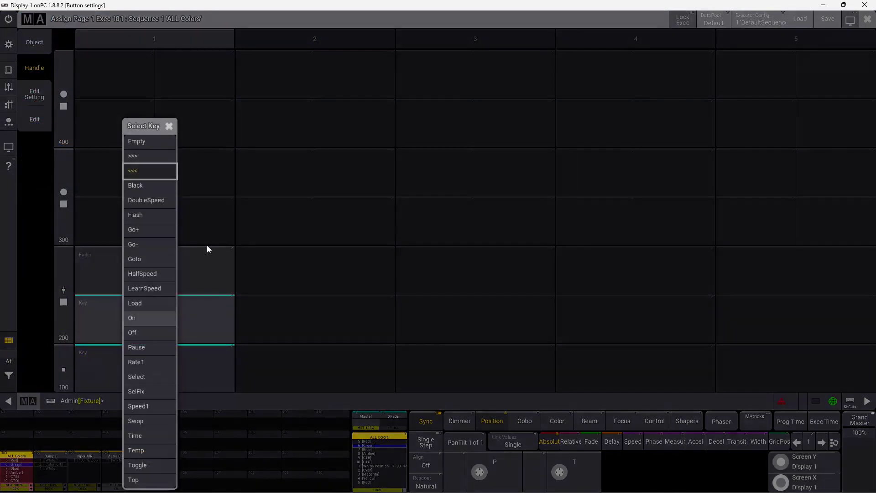
left_click(145, 332)
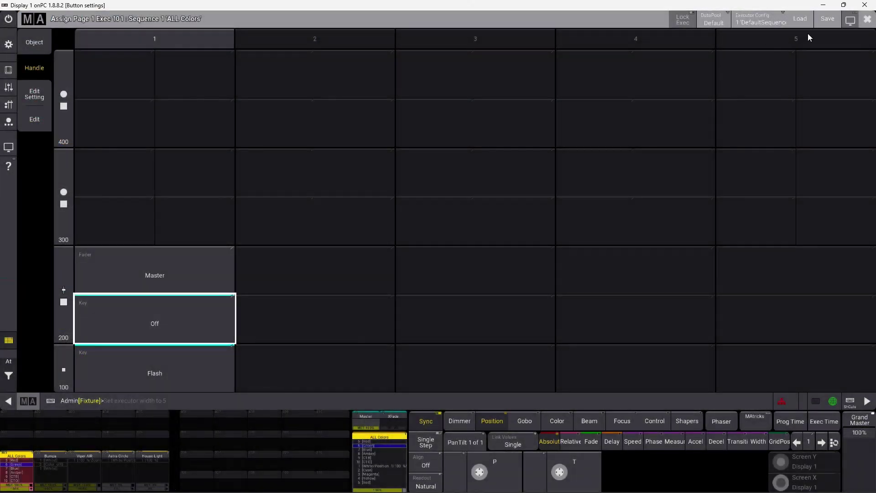
left_click(867, 19)
Switch the ALL Colors sequence off and test its Flash key.
left_click(306, 158)
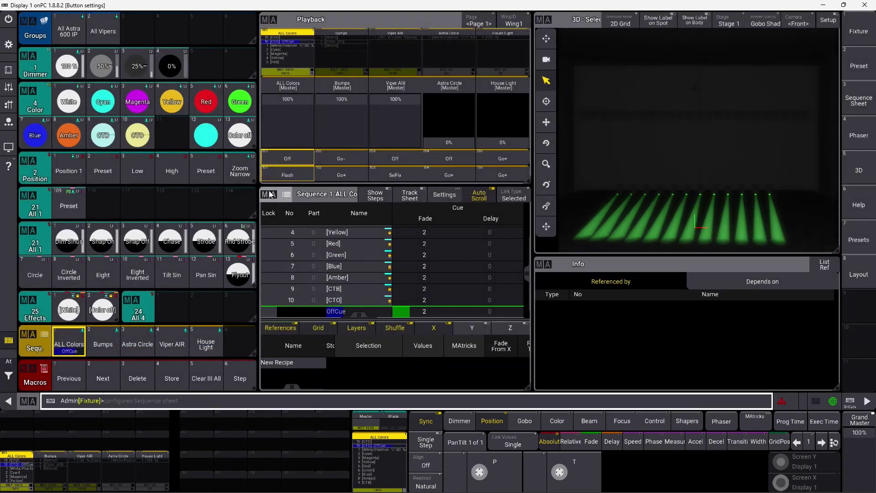
left_click(295, 174)
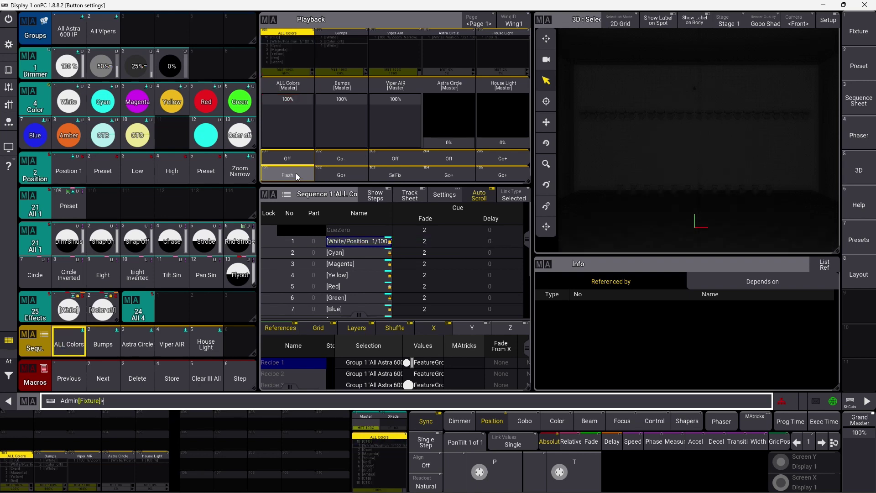
left_click(296, 174)
Change the row-100 key of the ALL Colors executor to Goto.
left_click(300, 55)
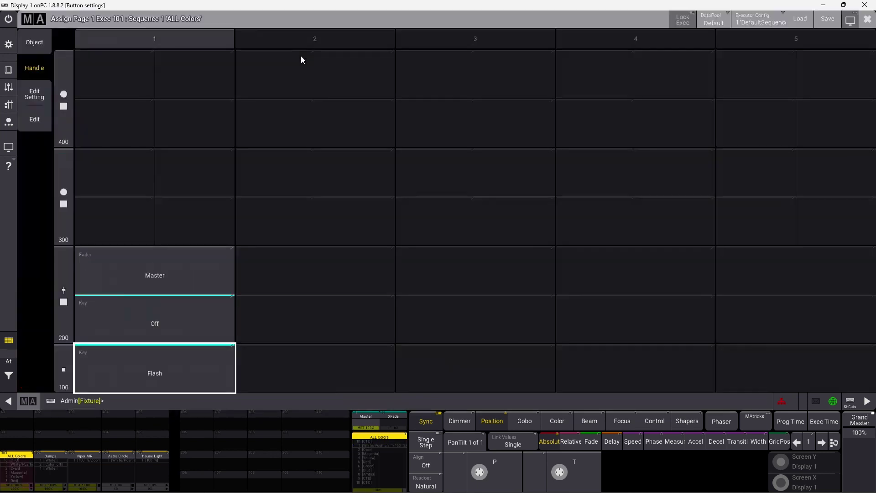
left_click(167, 372)
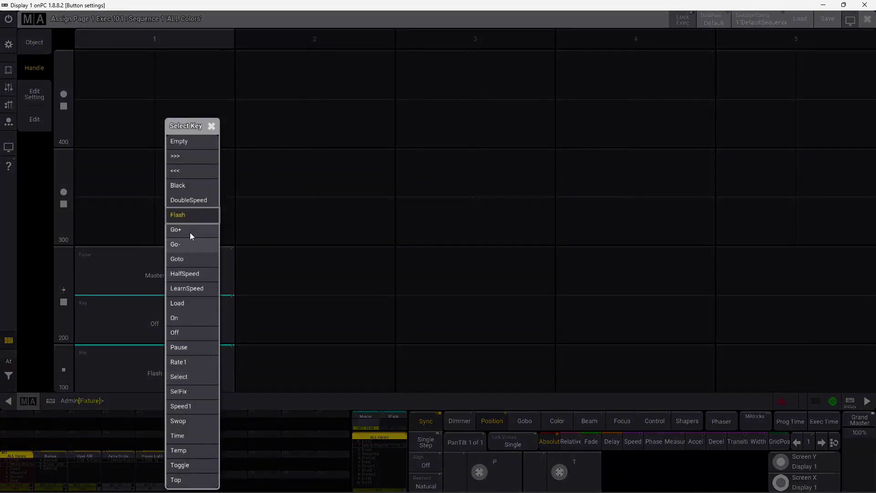
left_click(195, 259)
left_click(868, 19)
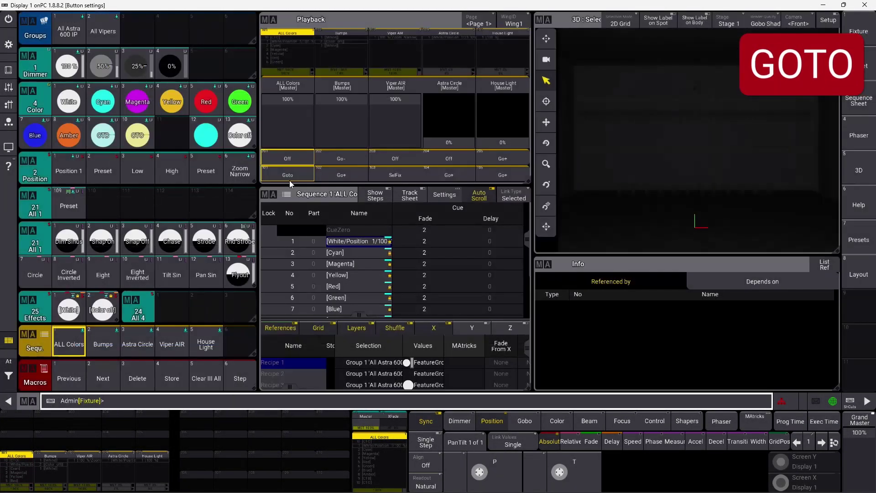
Use the Goto key to send ALL Colors to cue 6 Green, cue 10 CTO and cue 2 Cyan in turn.
left_click(292, 176)
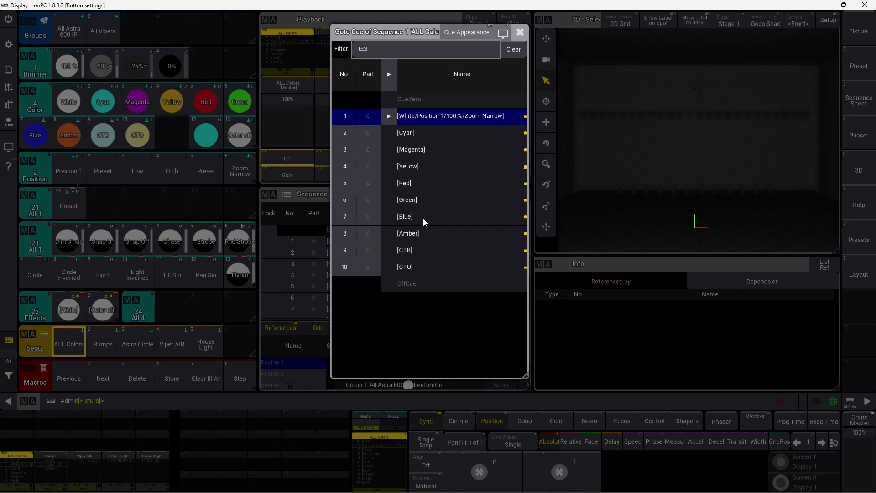
left_click(422, 199)
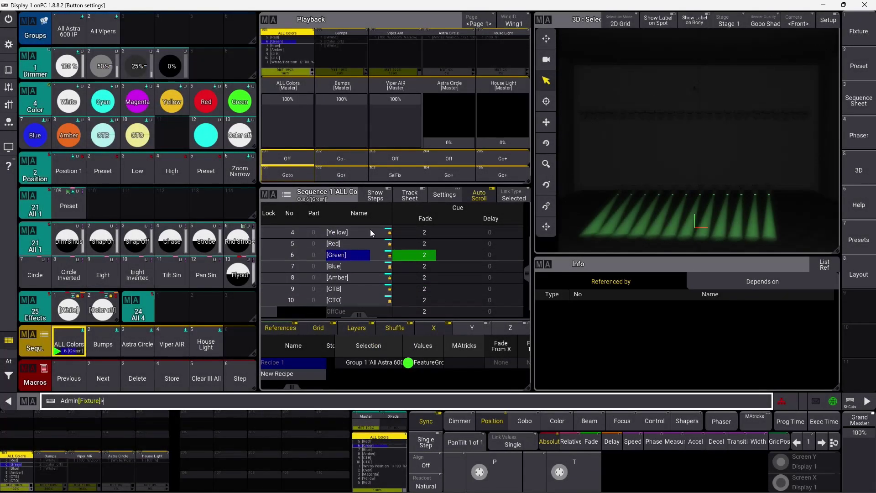
left_click(301, 170)
left_click(428, 267)
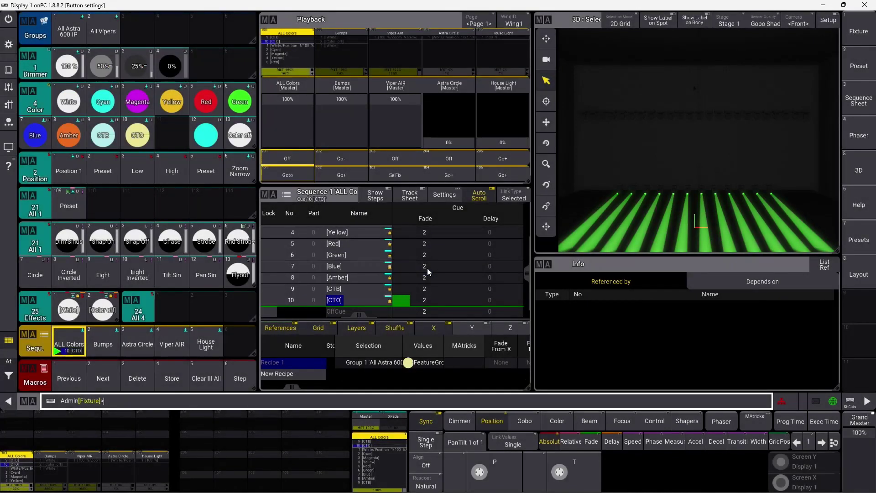
left_click(297, 174)
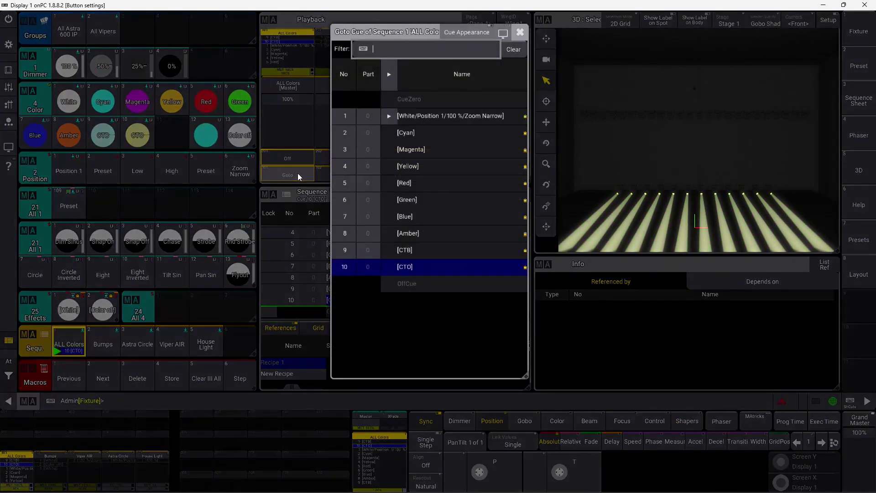
left_click(423, 133)
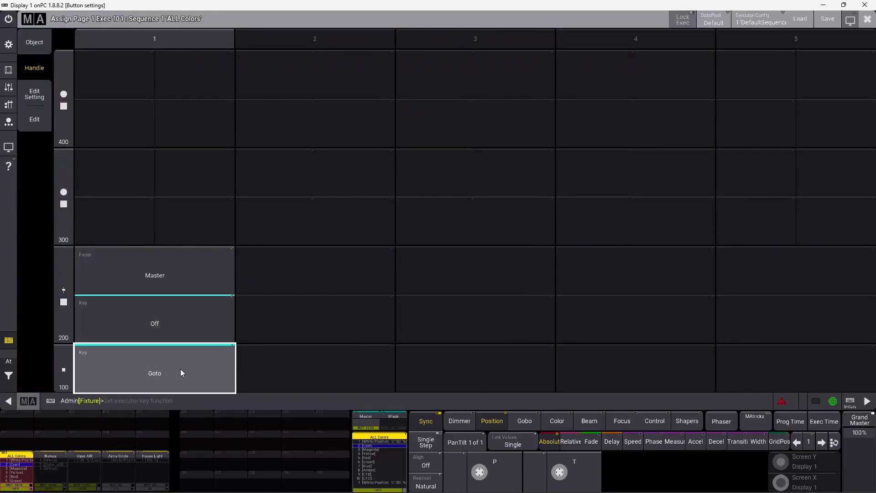
Set the ALL Colors executor's row-100 key to Load and its row-200 key to Go+.
left_click(181, 373)
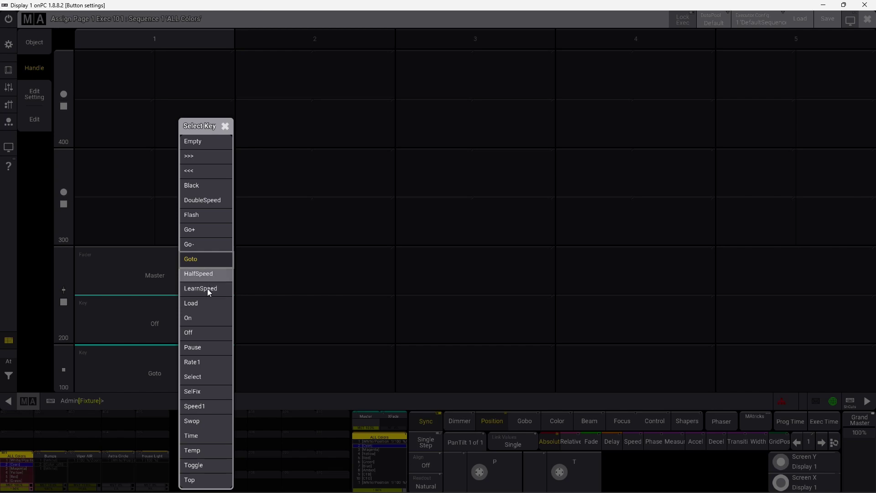
left_click(213, 302)
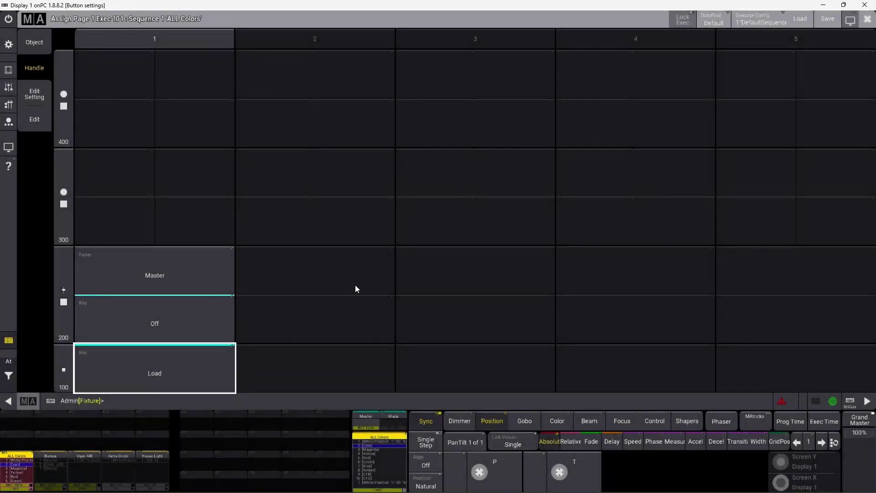
left_click(196, 320)
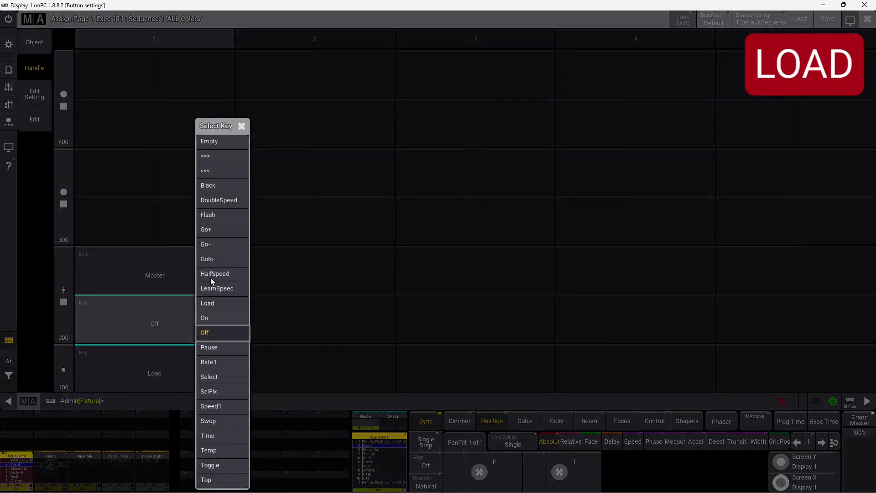
left_click(215, 231)
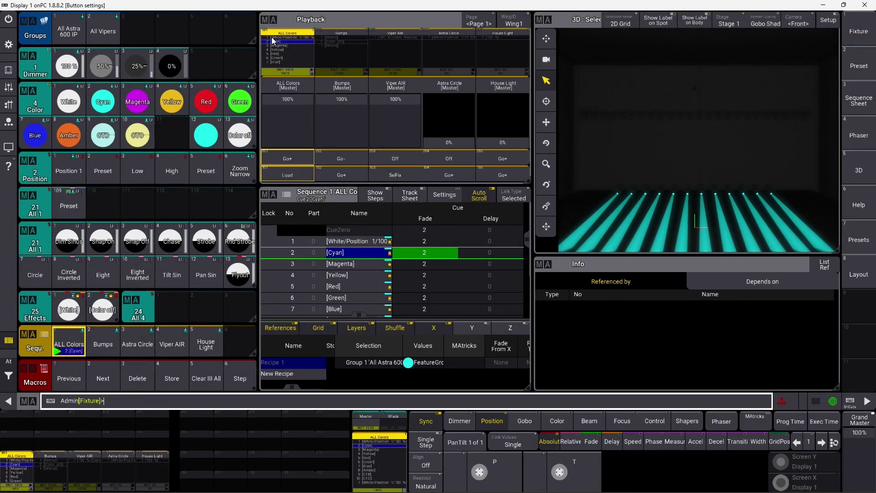
Use the Load and Go+ keys of ALL Colors to preload and start cue 8 Amber, followed by cue 1 White.
left_click(300, 176)
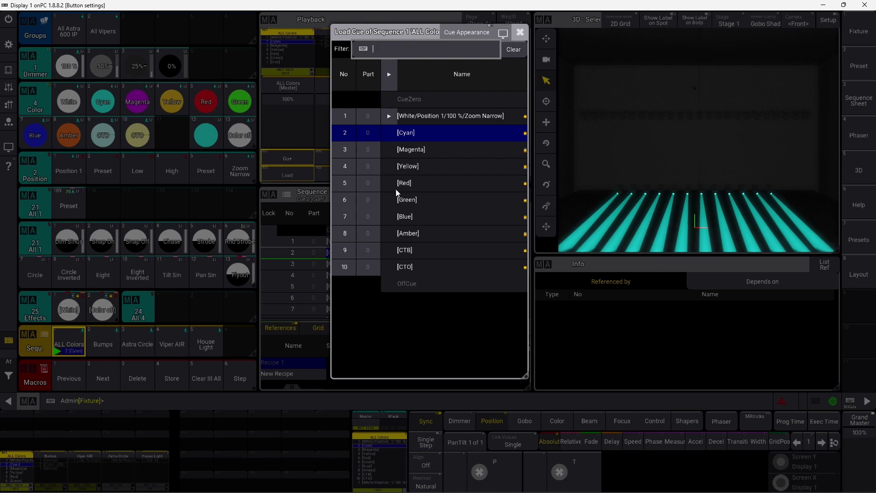
left_click(416, 234)
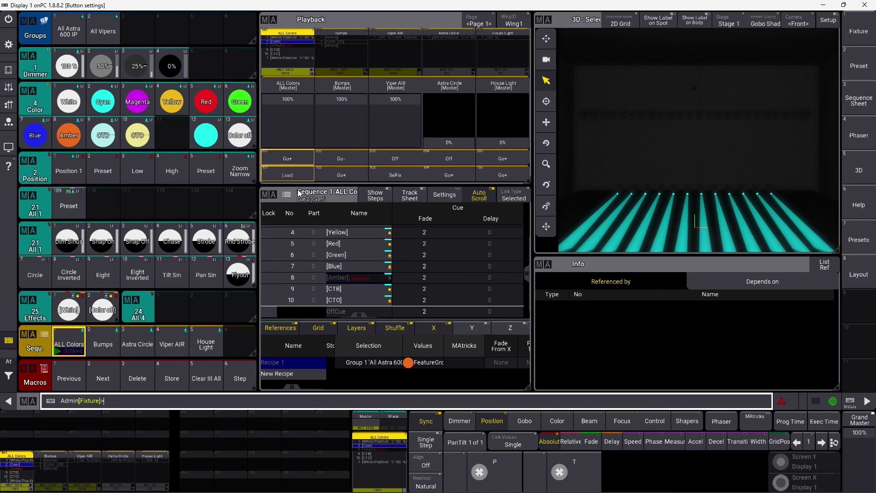
left_click(296, 155)
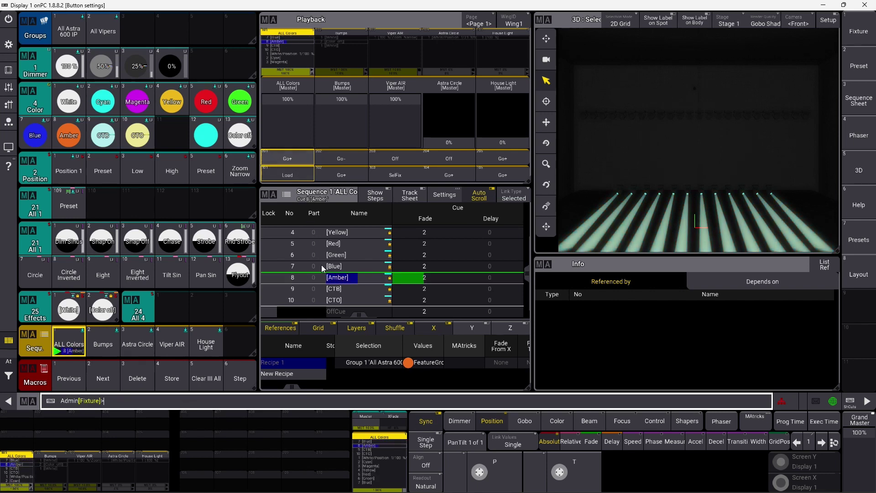
left_click(292, 176)
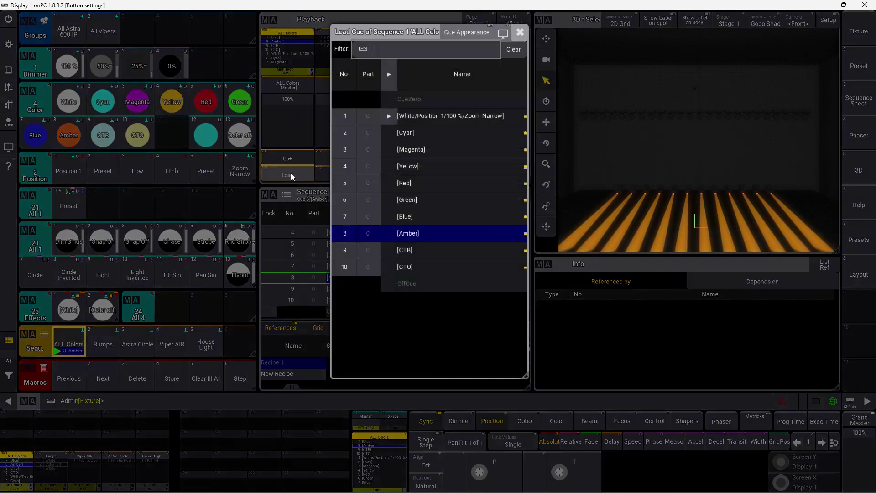
left_click(420, 120)
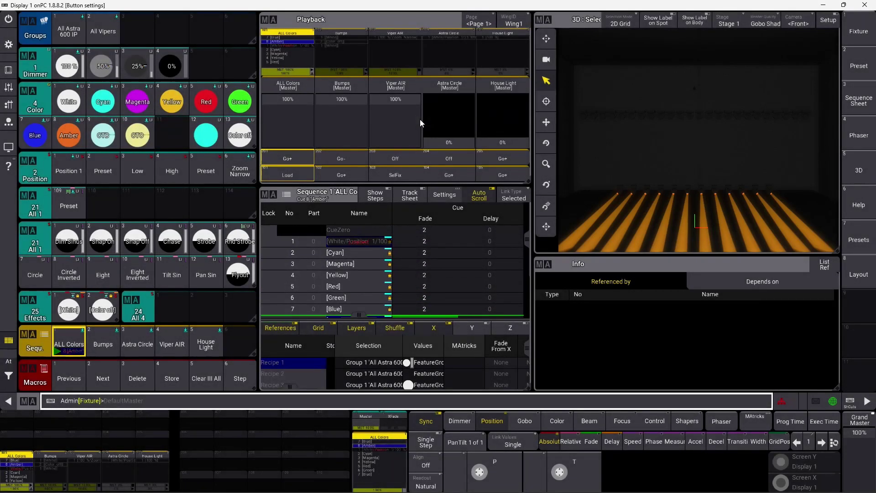
left_click(296, 156)
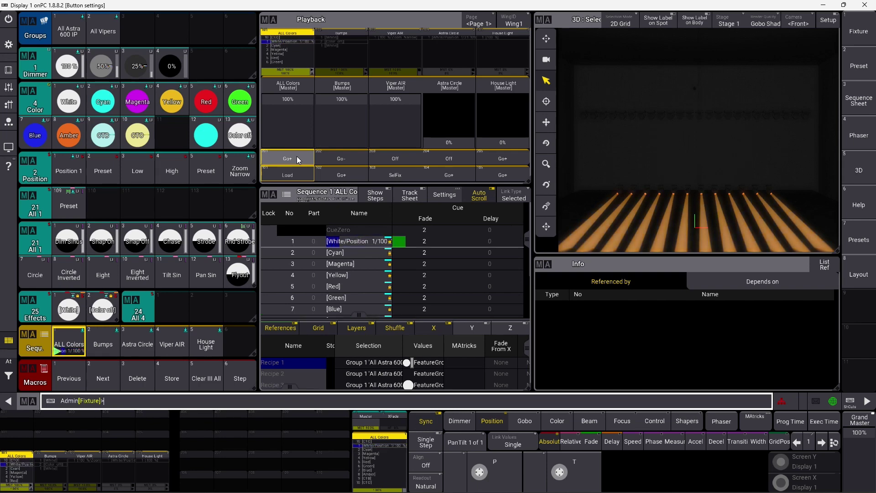
Change the ALL Colors executor's row-100 key to On and its row-200 key to Off.
left_click(288, 175)
left_click(177, 370)
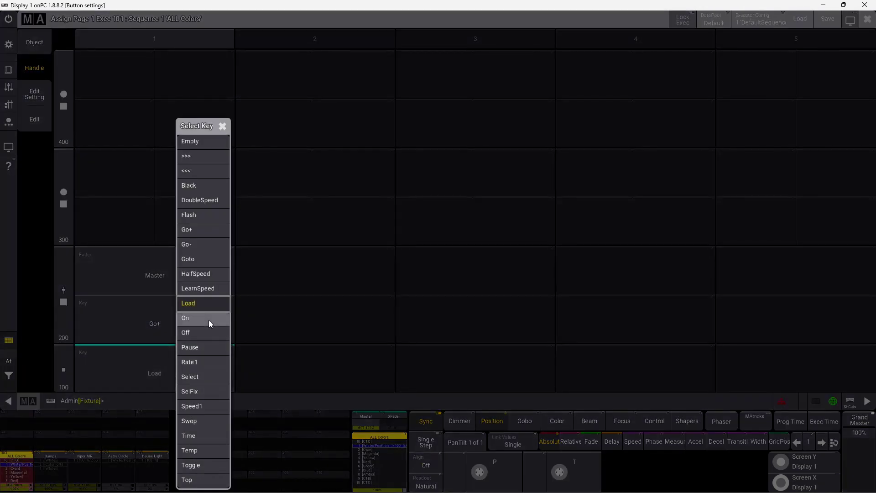
left_click(209, 319)
left_click(202, 304)
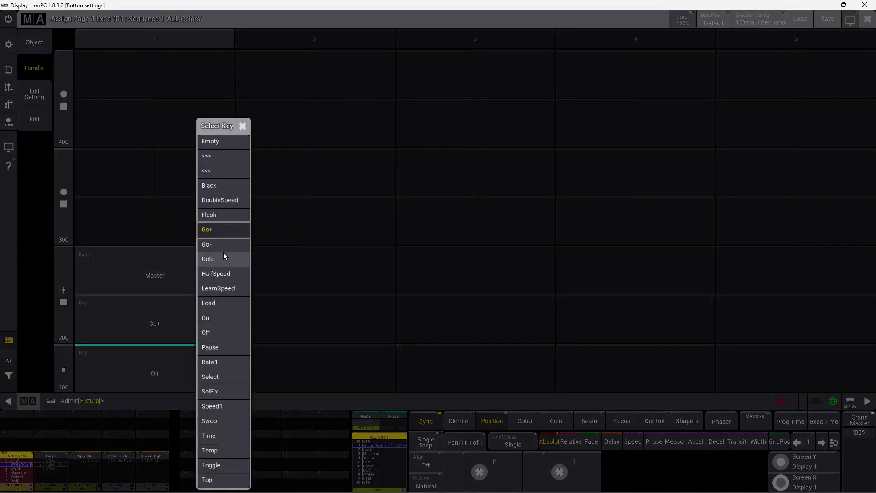
left_click(227, 331)
left_click(865, 21)
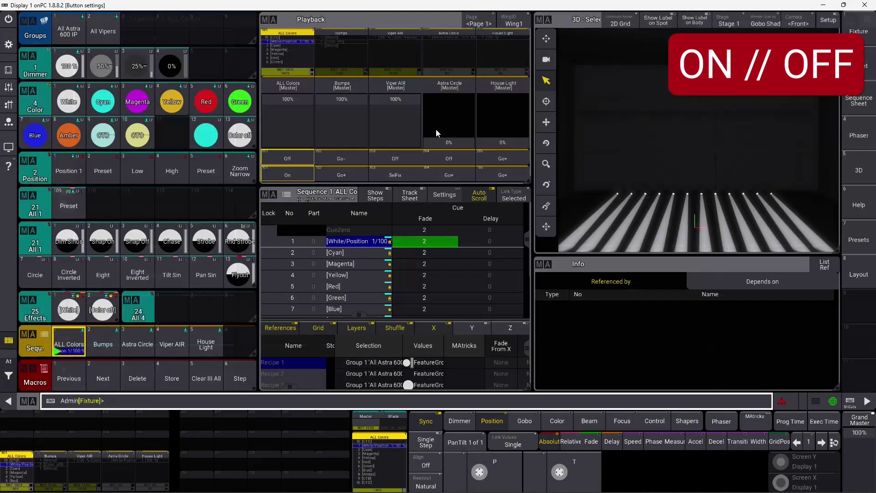
Change the row-100 key of the ALL Colors executor to Pause and the row-200 key to Go+.
left_click(300, 174)
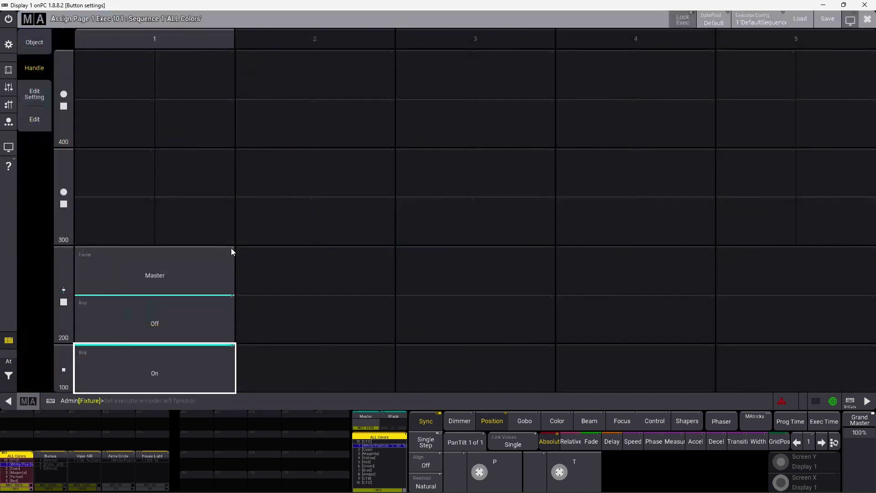
left_click(200, 365)
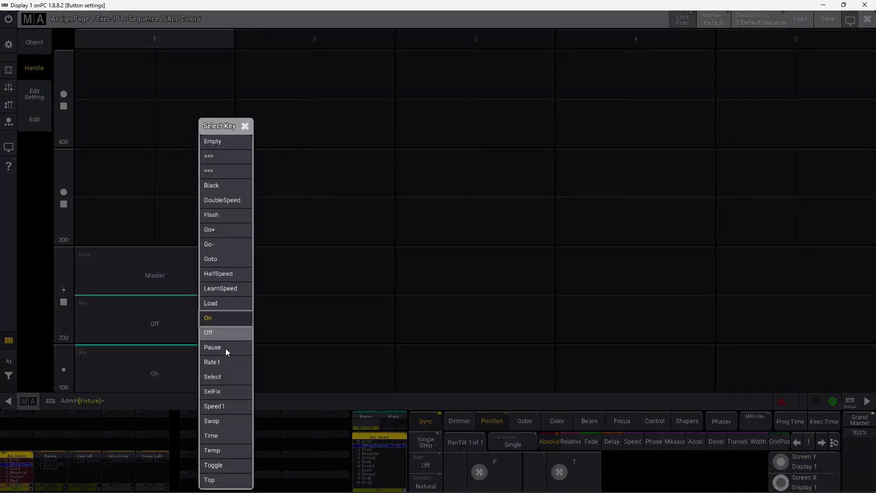
left_click(227, 349)
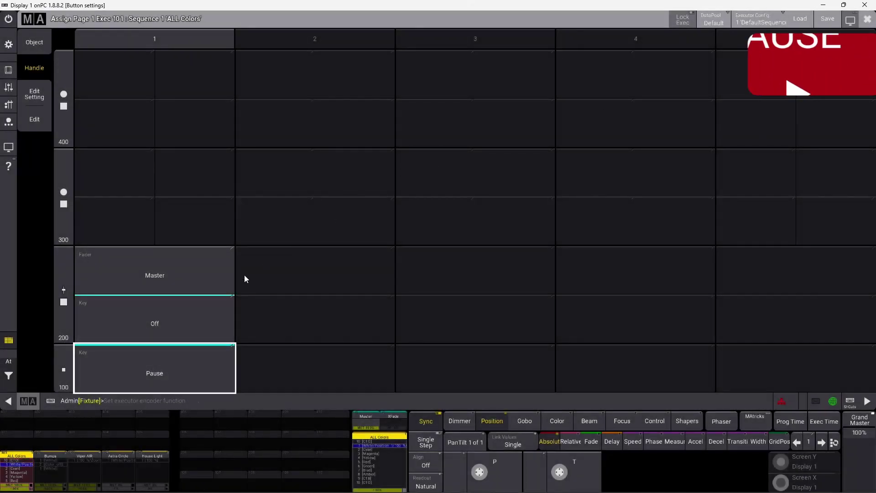
left_click(215, 314)
left_click(237, 229)
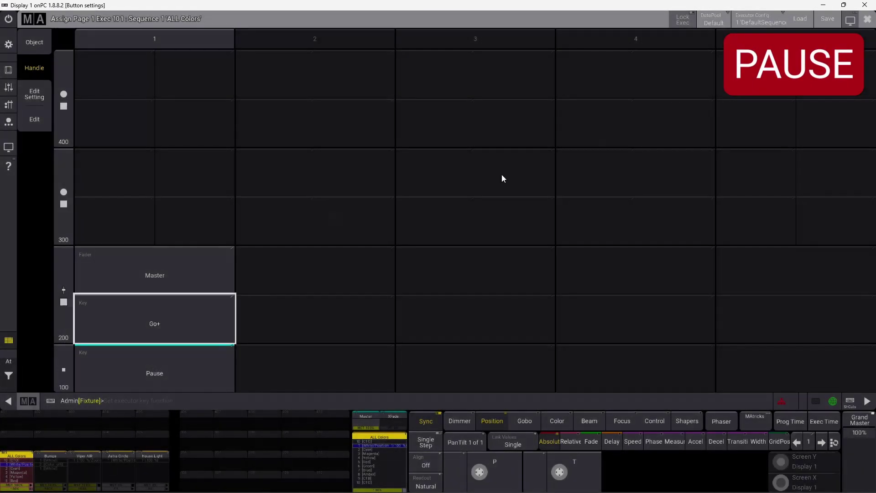
left_click(864, 22)
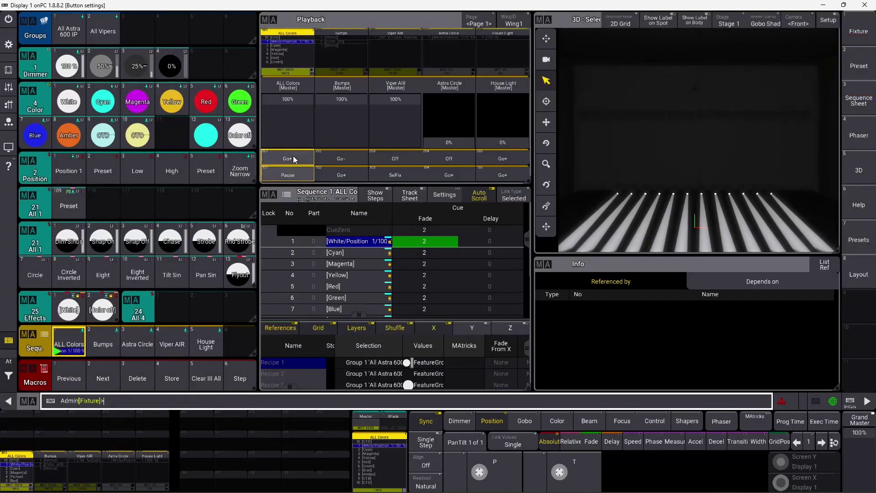
Advance ALL Colors from cue 2 Cyan through cue 4 Yellow with Go+, pausing the fade into cue 3 Magenta.
left_click(292, 157)
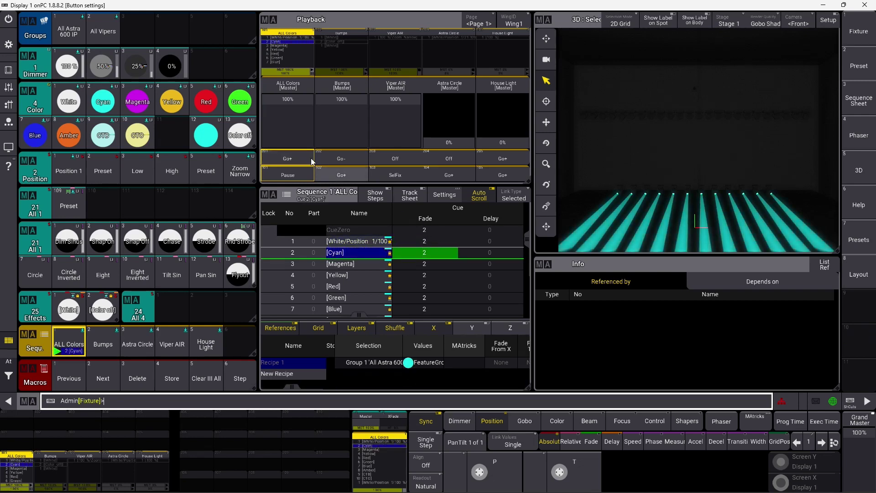
left_click(303, 158)
left_click(303, 175)
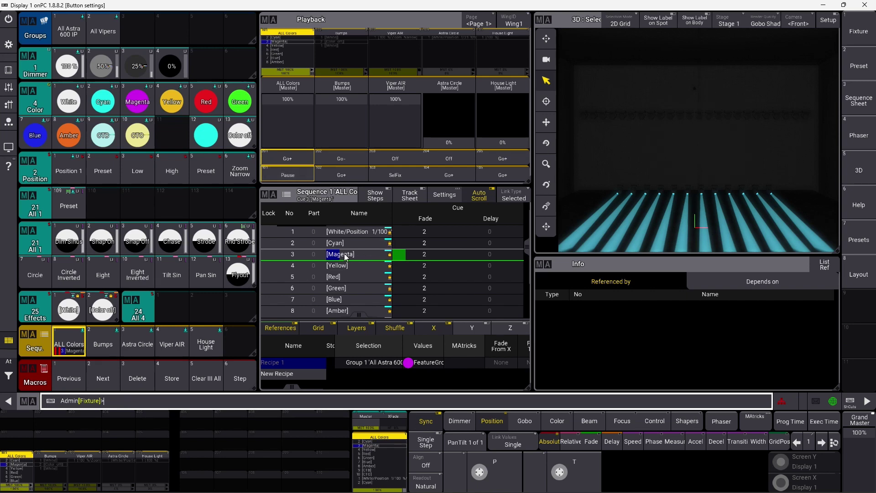
left_click(292, 158)
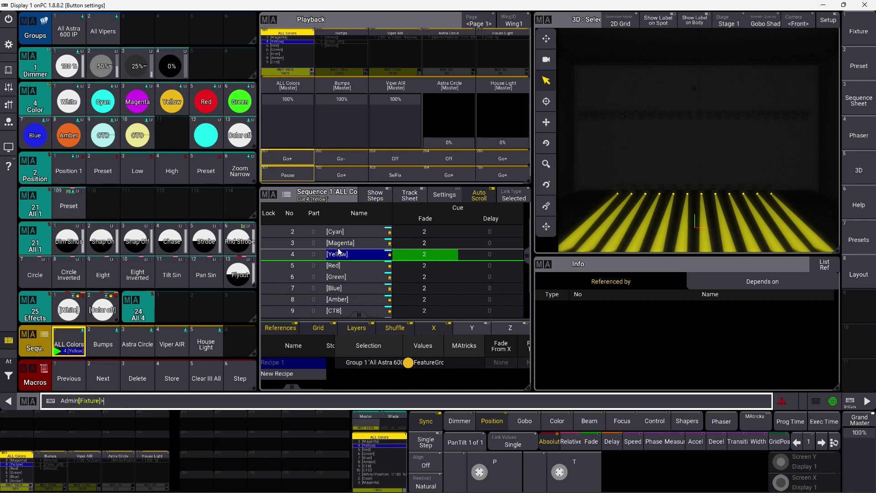
Change the row-100 key of the ALL Colors executor to Select.
right_click(295, 59)
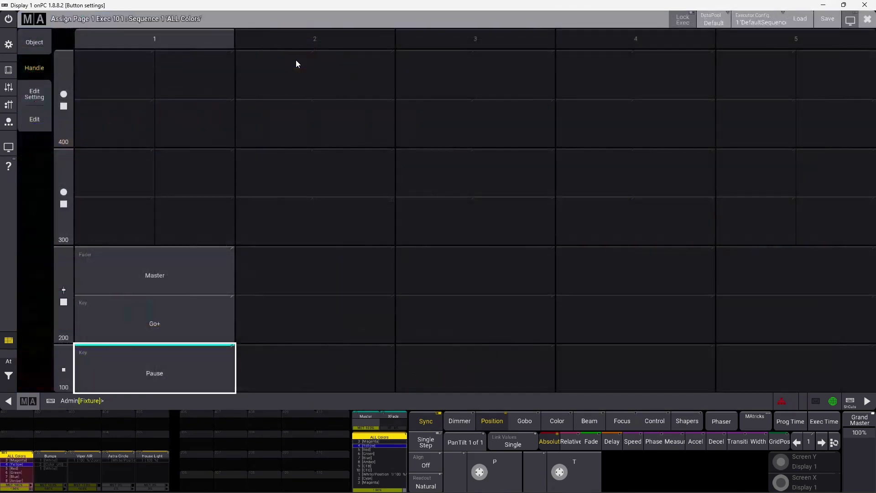
left_click(204, 382)
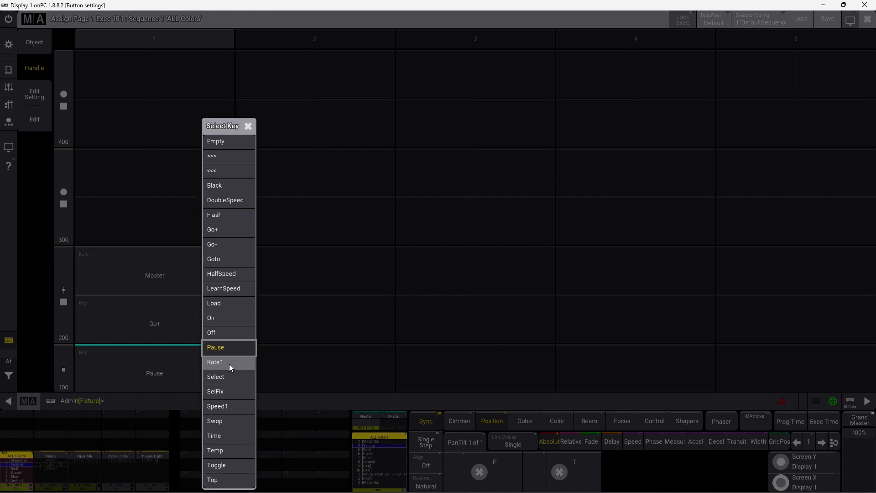
left_click(230, 379)
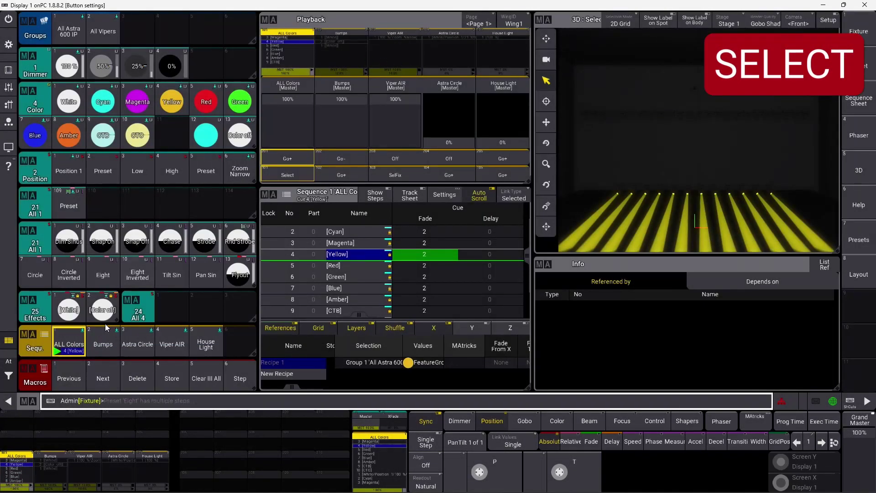
Select the Bumps sequence, return to ALL Colors with its Select key, and pick the Viper AIR sequence.
left_click(103, 344)
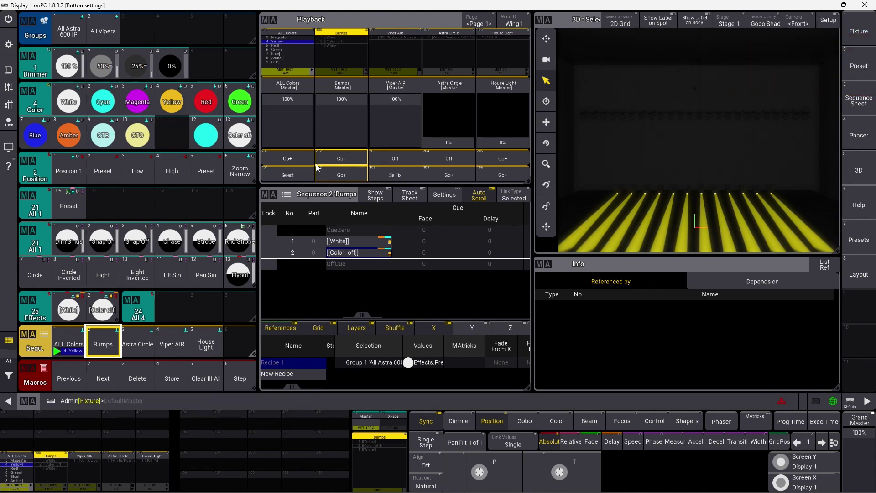
left_click(289, 176)
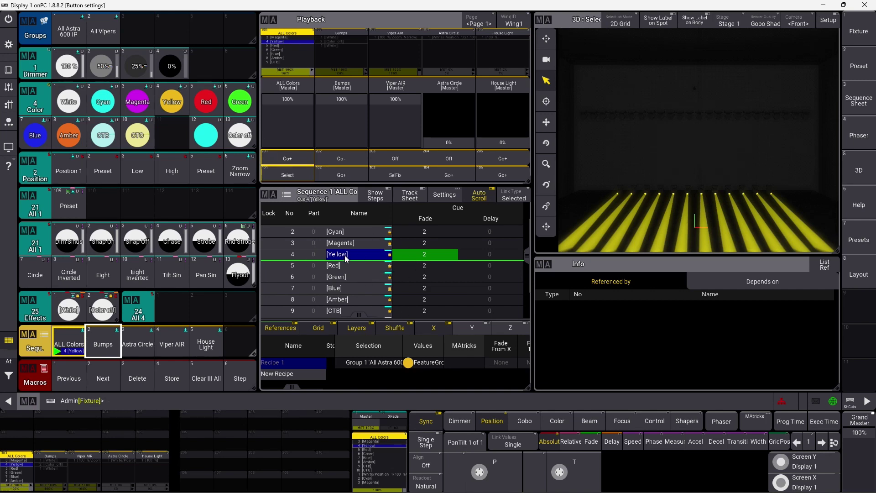
left_click(171, 344)
Apply the command "select" to the Bumps executor, then reselect ALL Colors with its Select key.
left_click(171, 399)
type("sele")
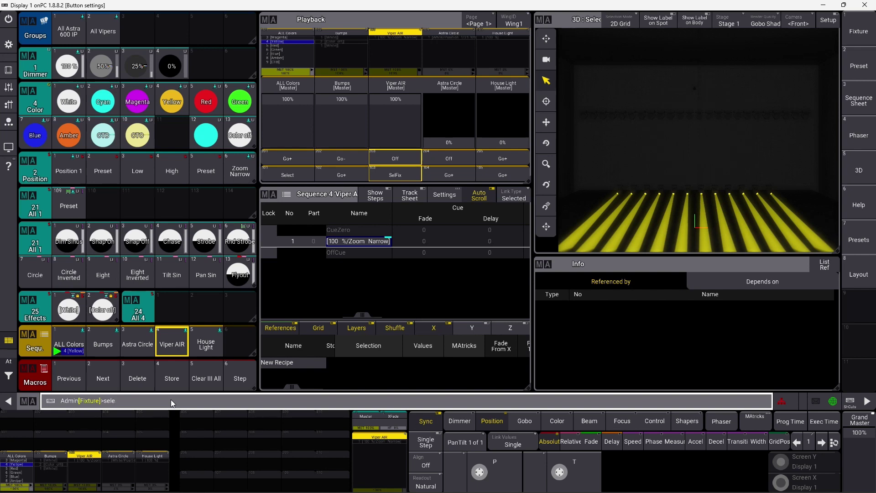
type("ct")
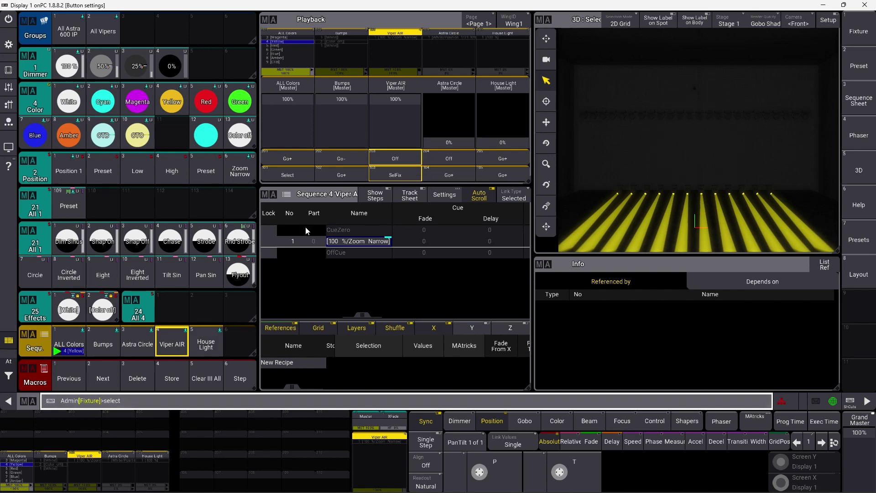
left_click(352, 51)
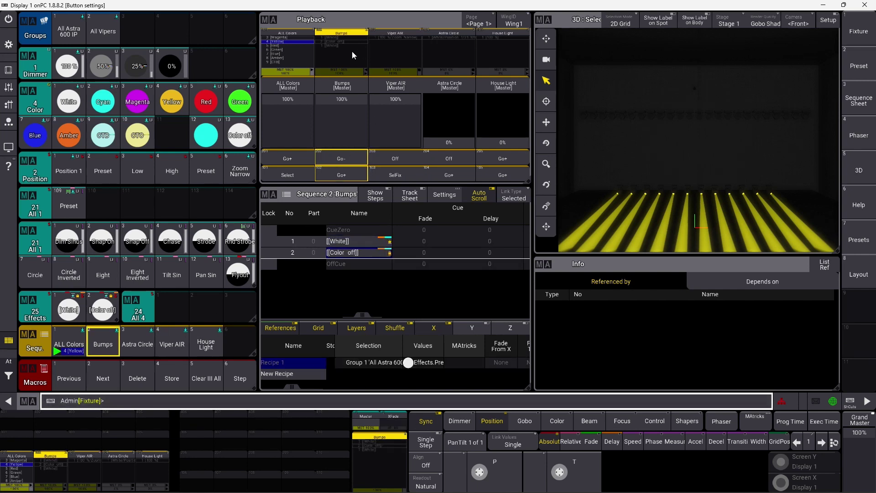
left_click(299, 177)
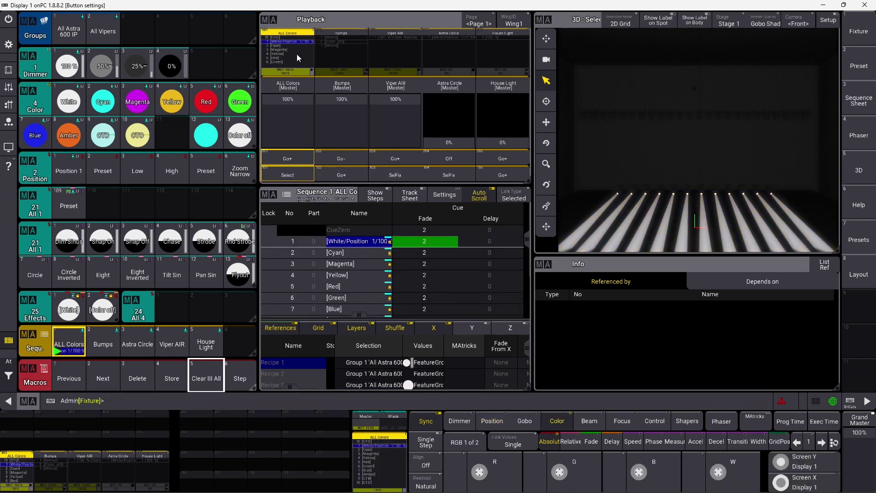
Change the row-100 key of the ALL Colors executor to SelFix.
left_click(297, 54)
left_click(217, 382)
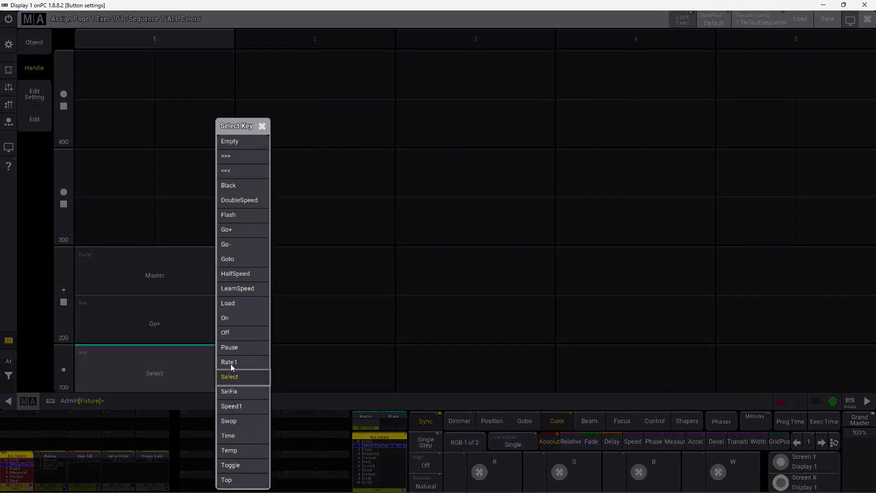
left_click(245, 392)
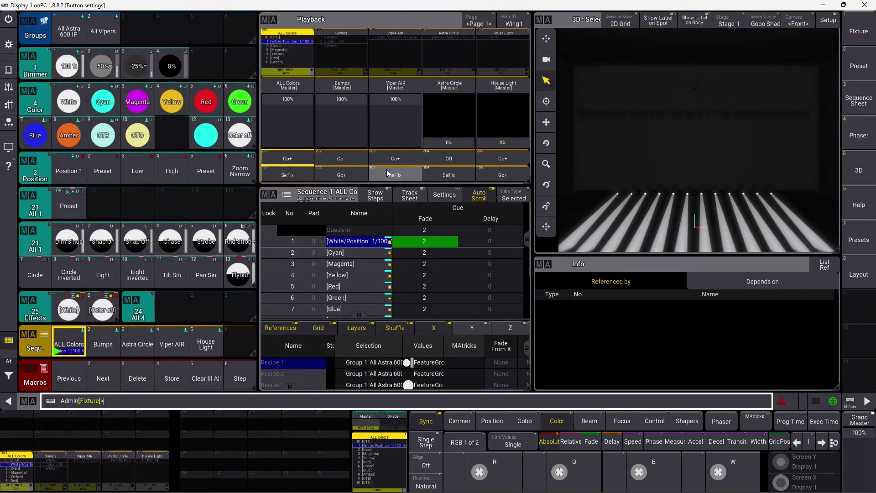
Select the fixtures used in ALL Colors with its SelFix key and show their Position encoder values.
left_click(387, 171)
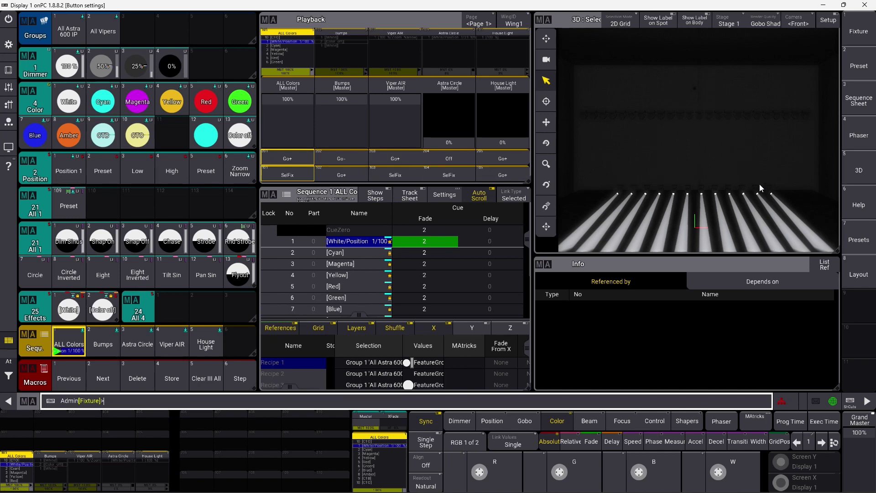
left_click(289, 175)
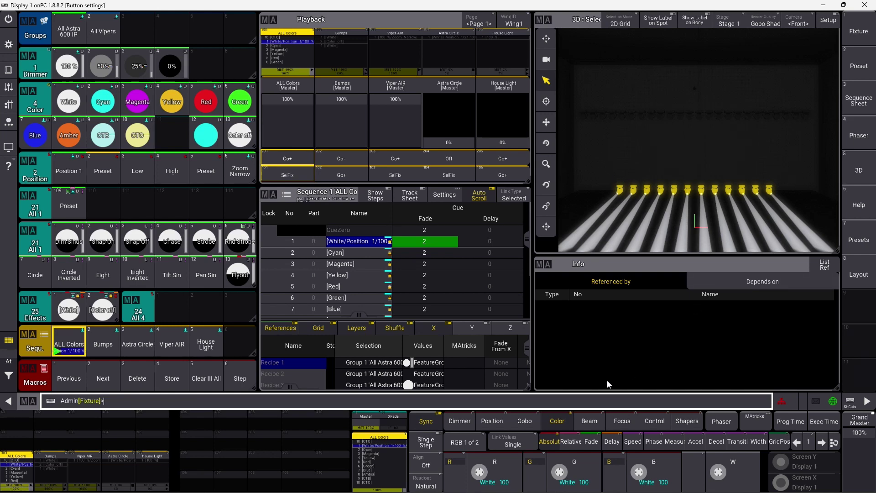
left_click(489, 422)
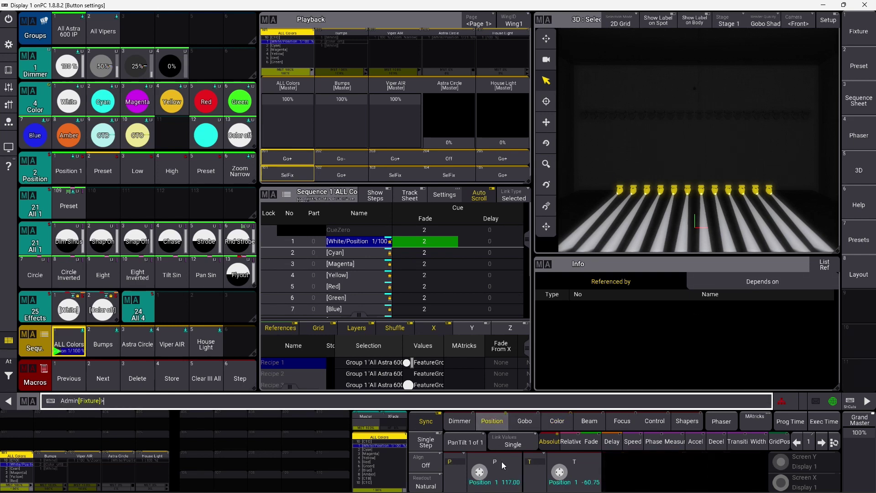
Adjust the tilt of the selected ALL Colors fixtures with the Position encoder.
scroll(560, 474, "down", 10)
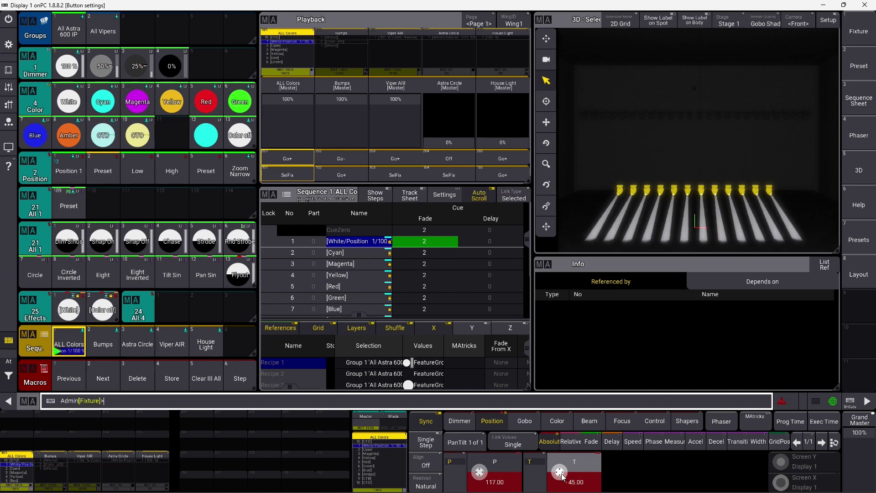
scroll(561, 476, "down", 11)
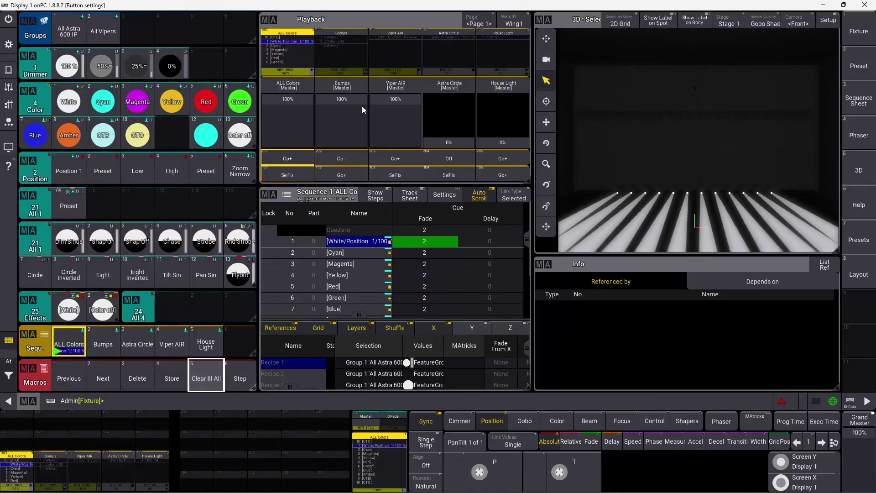
left_click(305, 52)
left_click(216, 357)
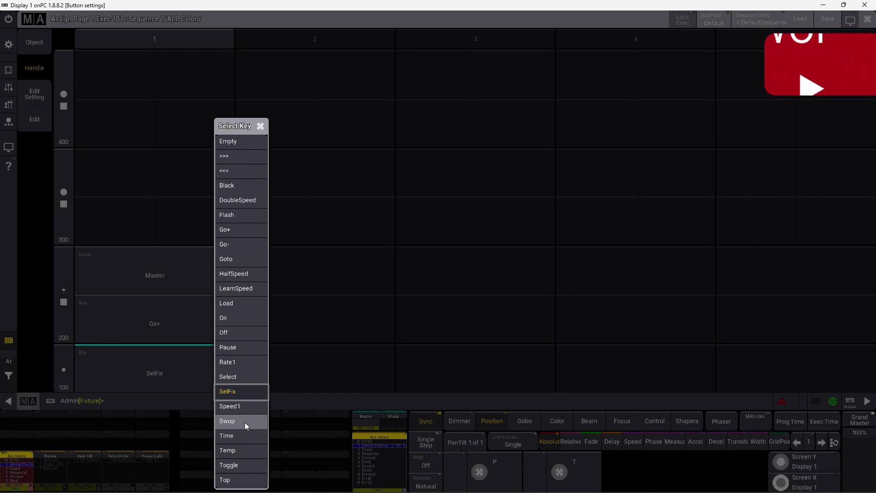
left_click(868, 18)
left_click(869, 18)
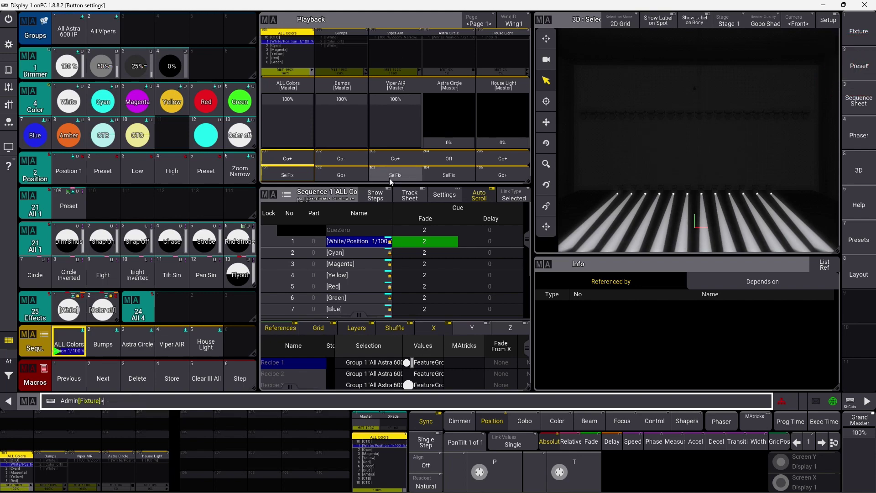
Change the row-100 key of the Viper AIR executor to Swop.
left_click(408, 53)
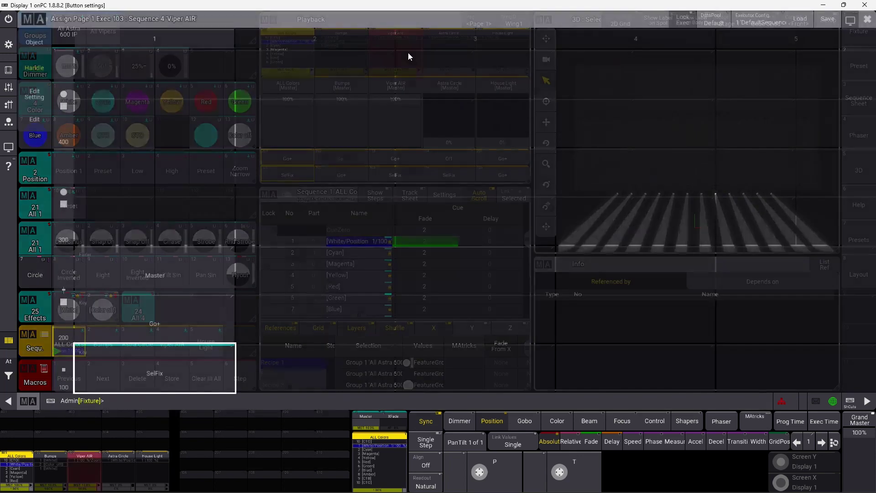
left_click(205, 355)
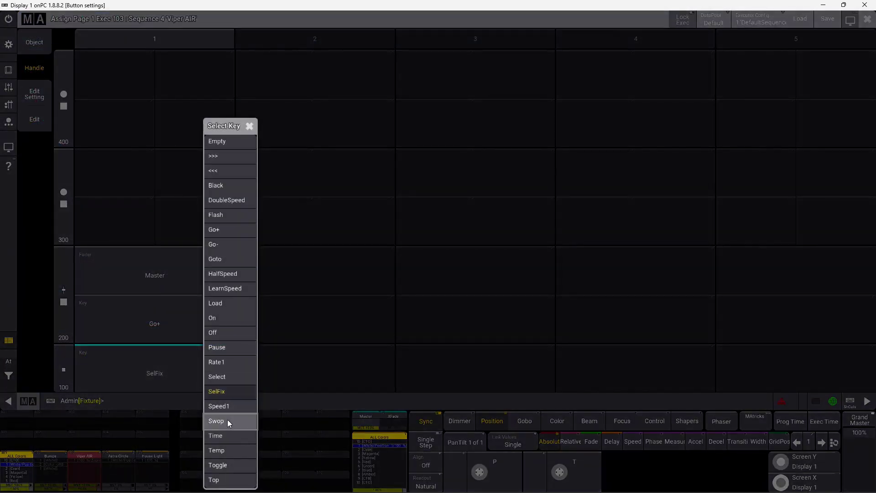
left_click(227, 420)
left_click(868, 19)
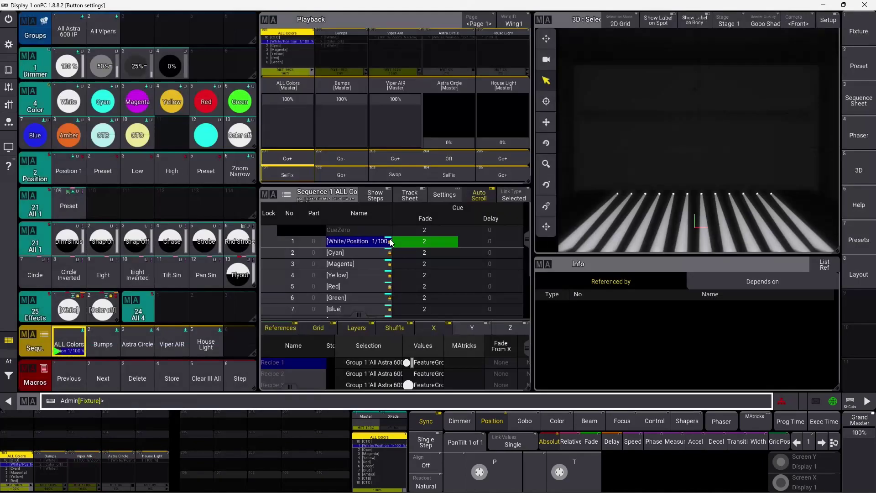
Change the row-100 key of the ALL Colors executor to Go-.
left_click(297, 56)
left_click(207, 368)
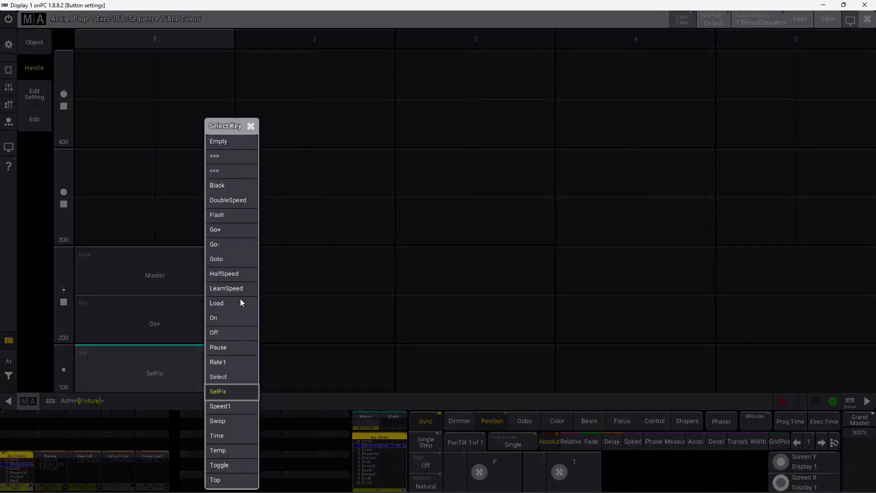
left_click(223, 242)
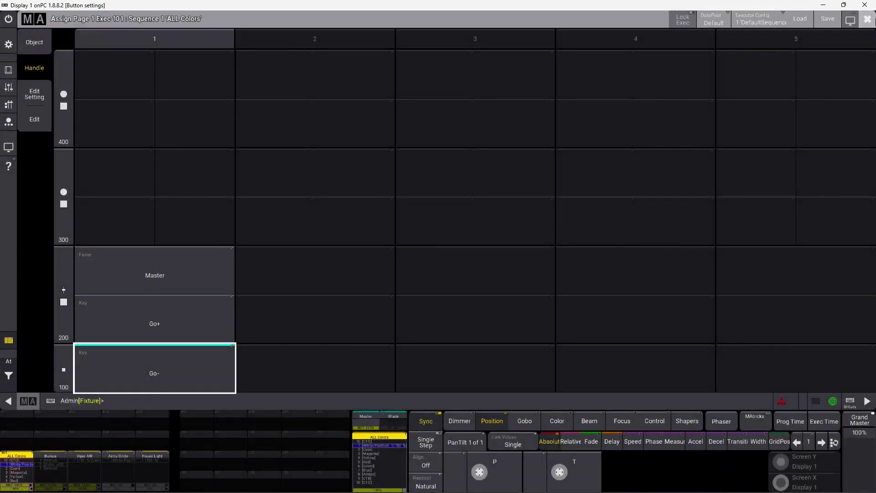
left_click(865, 21)
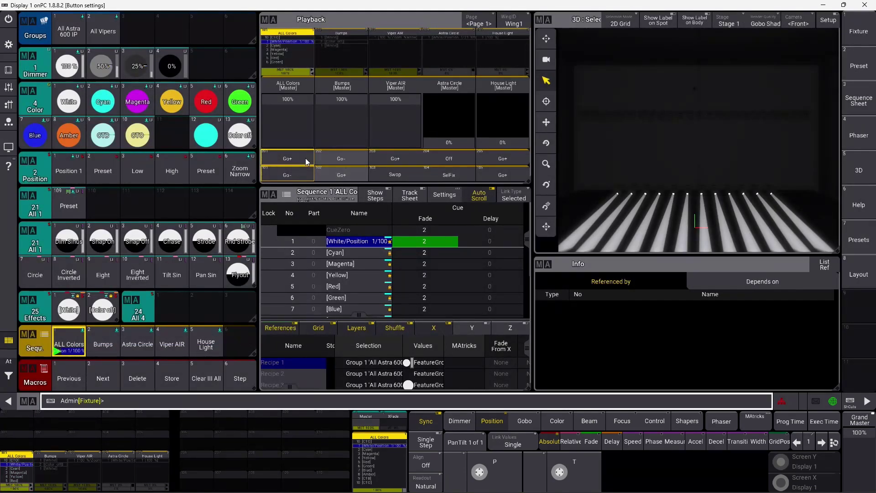
Advance ALL Colors to the Magenta cue and start the Viper AIR sequence with their Go+ keys.
left_click(305, 159)
left_click(305, 159)
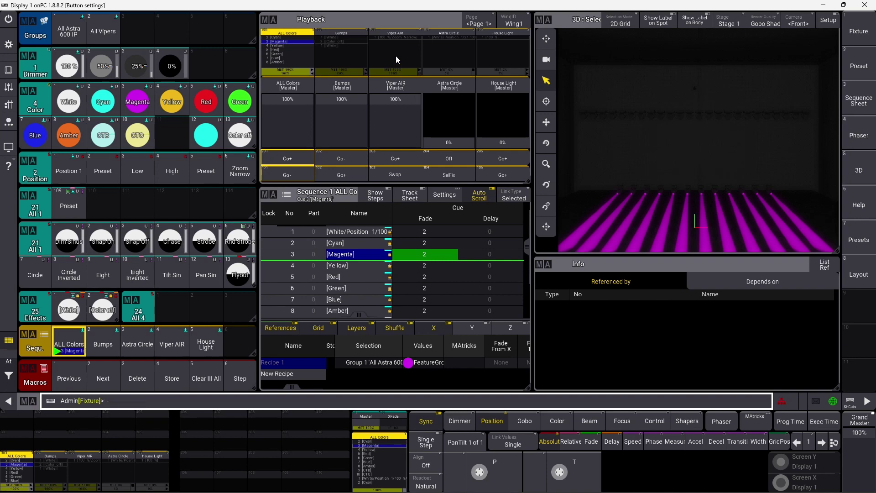
left_click(398, 158)
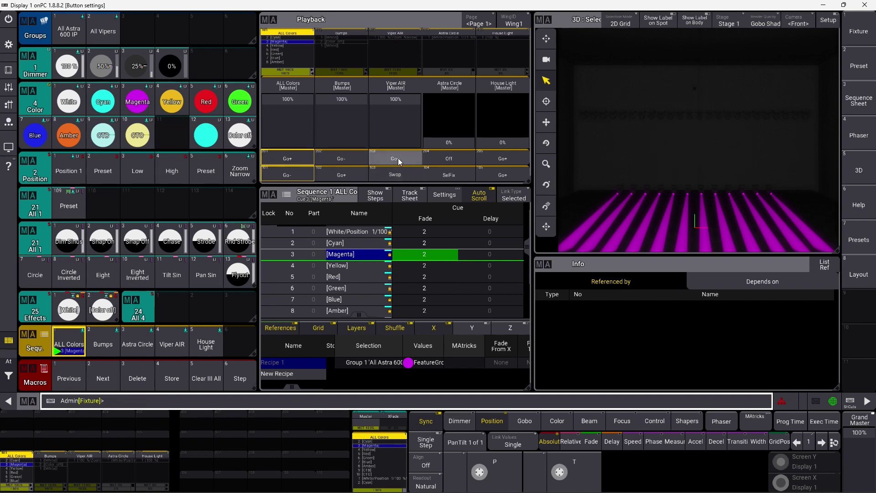
left_click(398, 158)
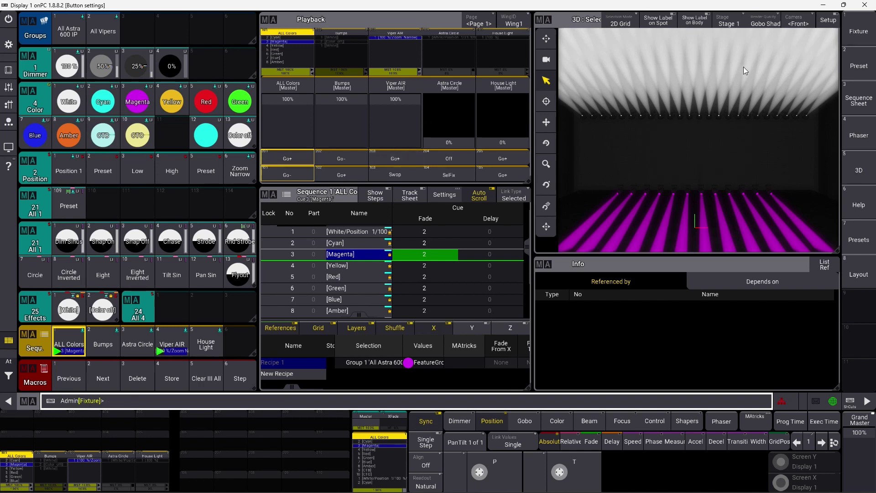
Turn off the ALL Colors and Viper AIR sequences with the Off command, and restart ALL Colors at its White/Position cue.
left_click(296, 406)
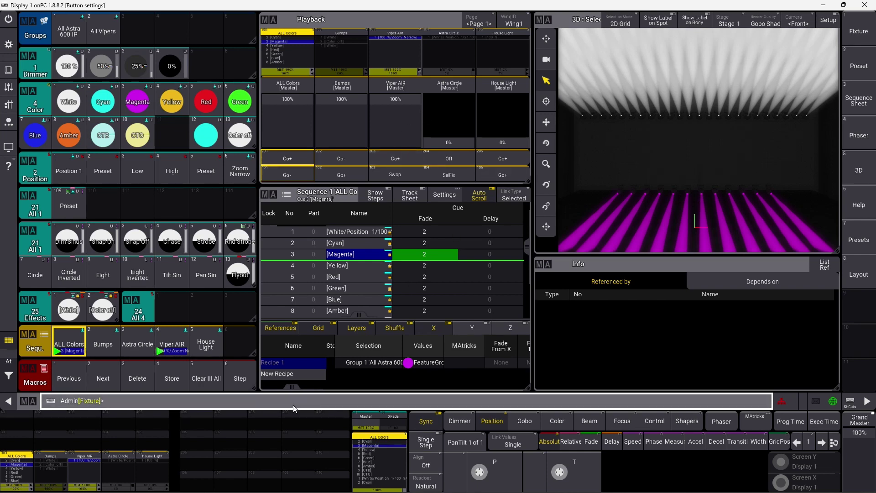
type("of")
key("Return")
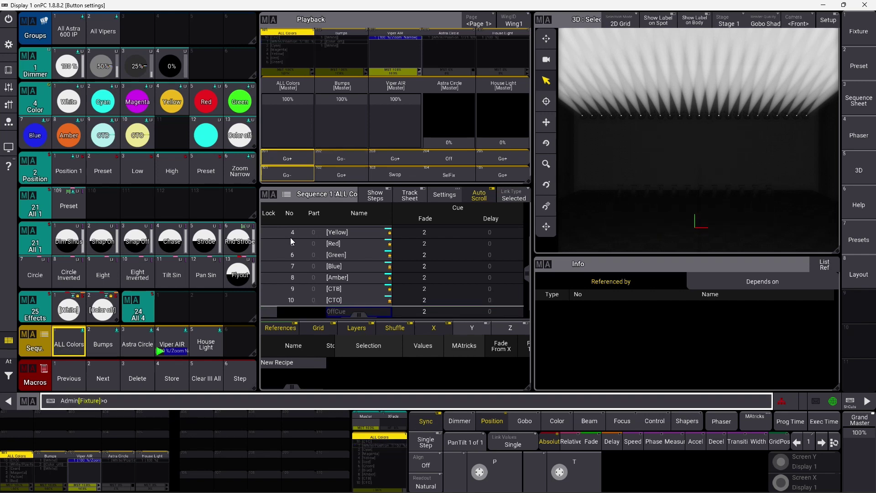
left_click(294, 159)
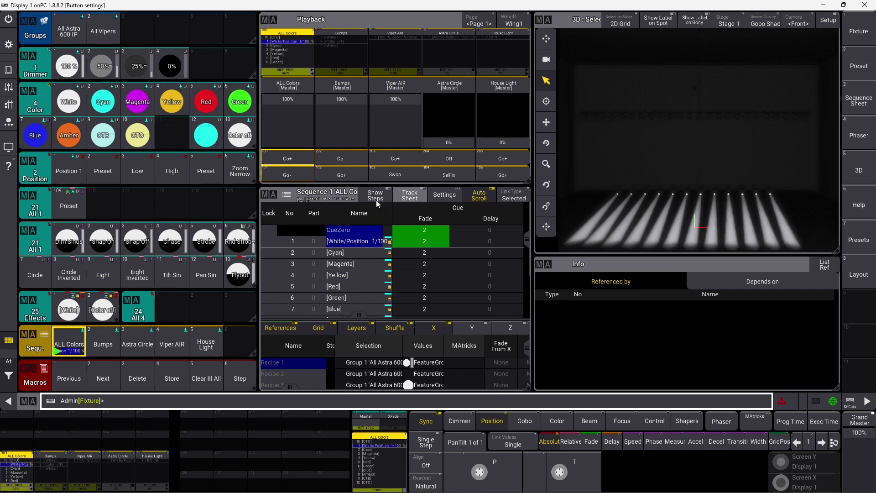
Try the Swop key of Viper AIR on and off several times while ALL Colors is running.
left_click(399, 178)
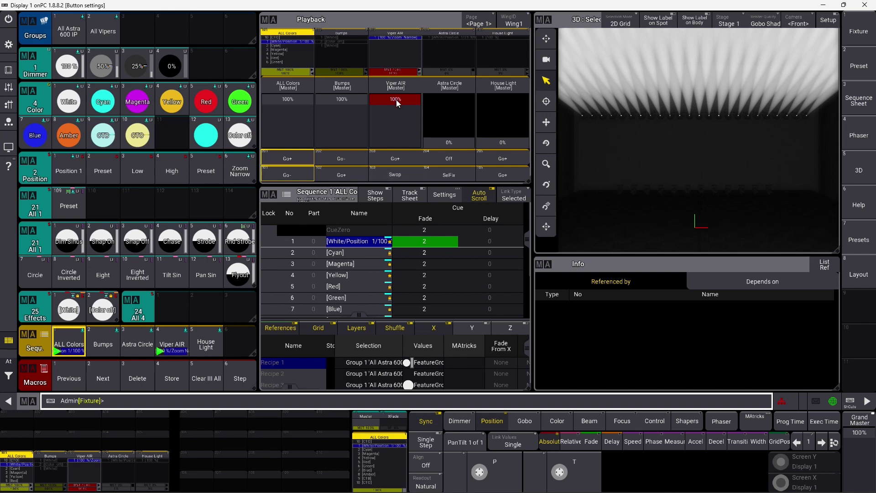
left_click(394, 173)
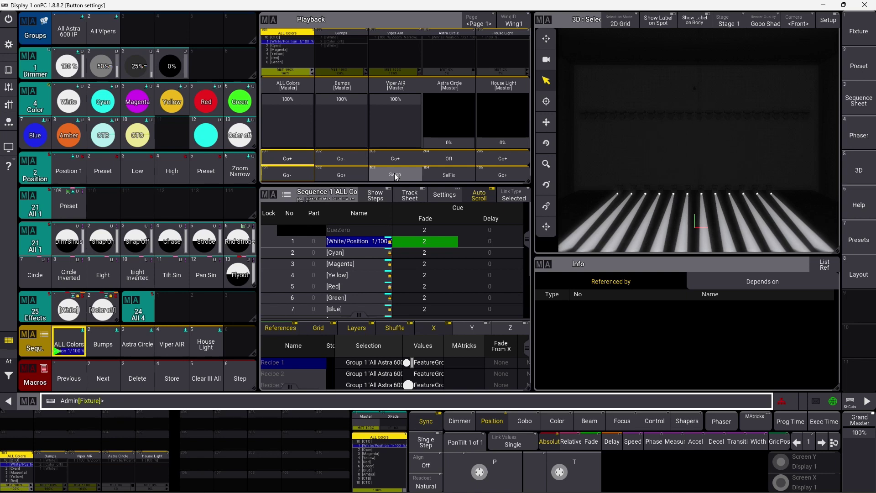
left_click(394, 174)
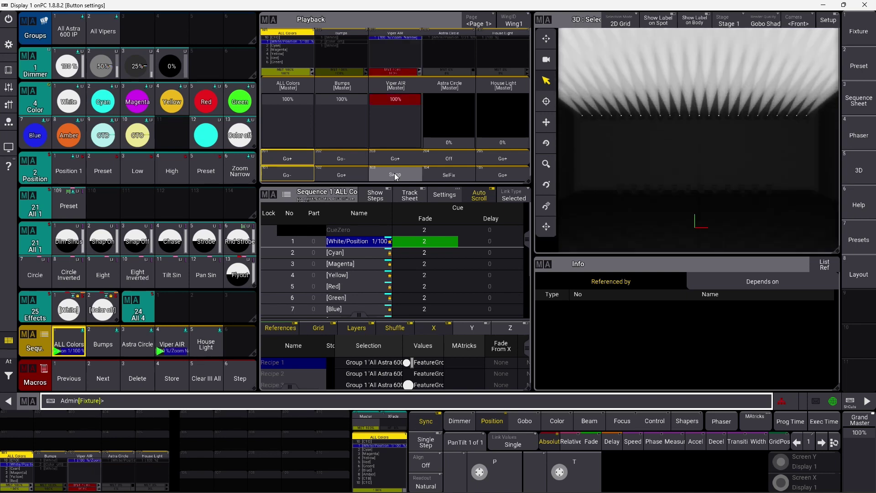
left_click(394, 173)
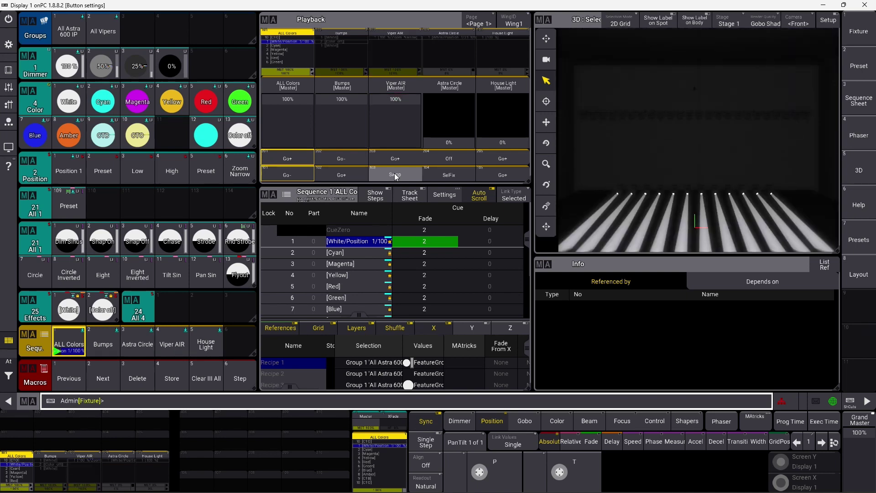
left_click(394, 174)
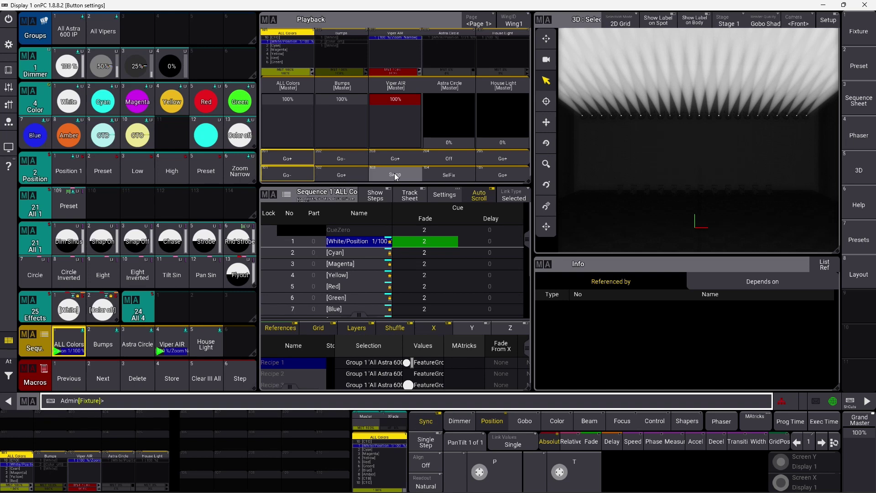
left_click(395, 174)
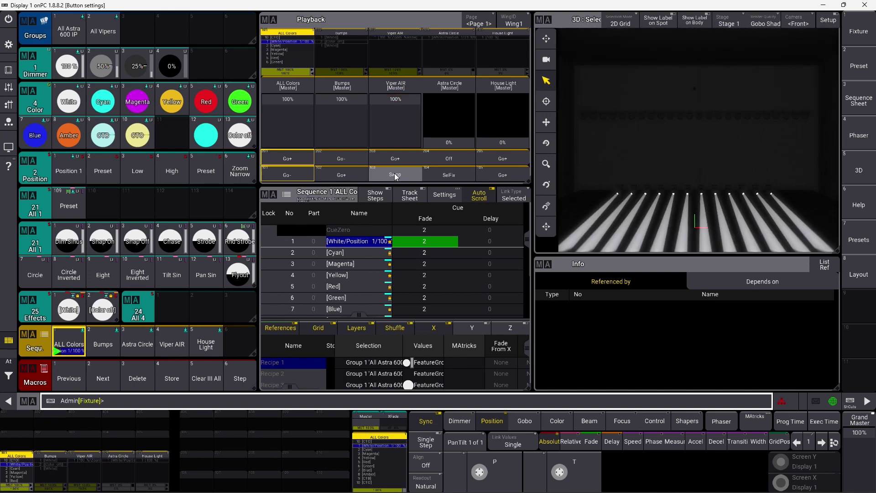
Enable Swop Protect in the ALL Colors settings and test it with the Viper AIR Swop key.
left_click(288, 64)
left_click(41, 92)
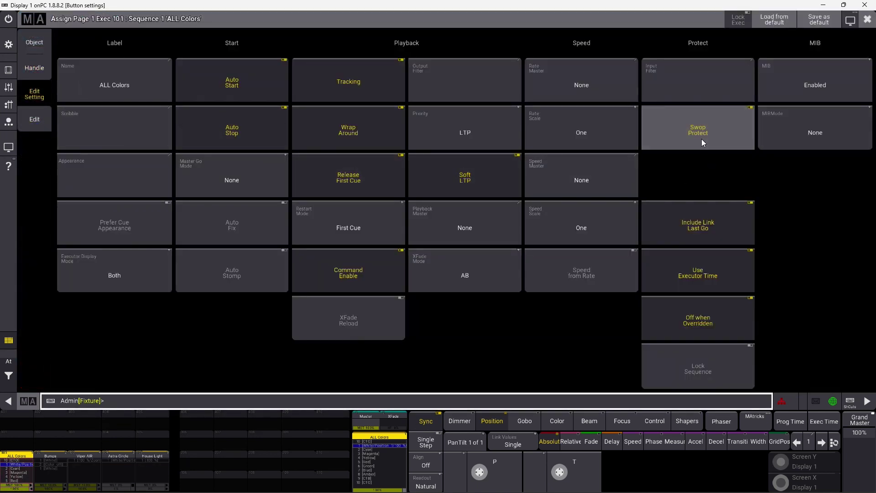
left_click(866, 21)
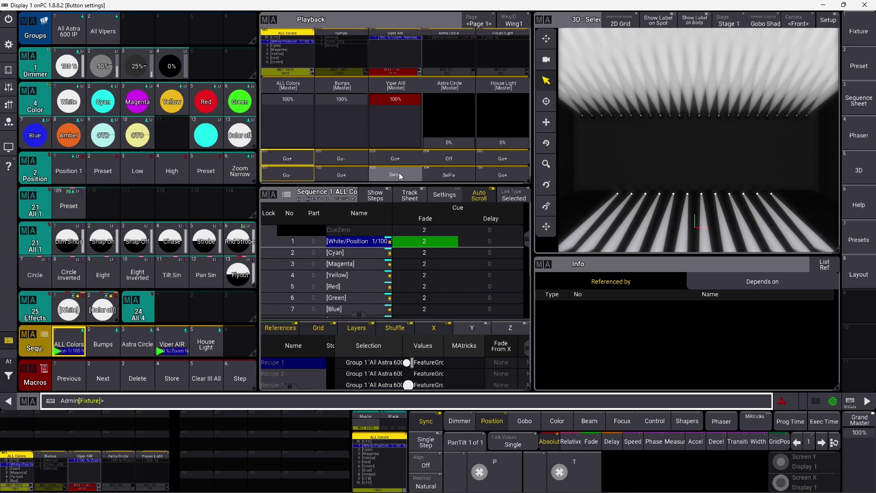
left_click(399, 172)
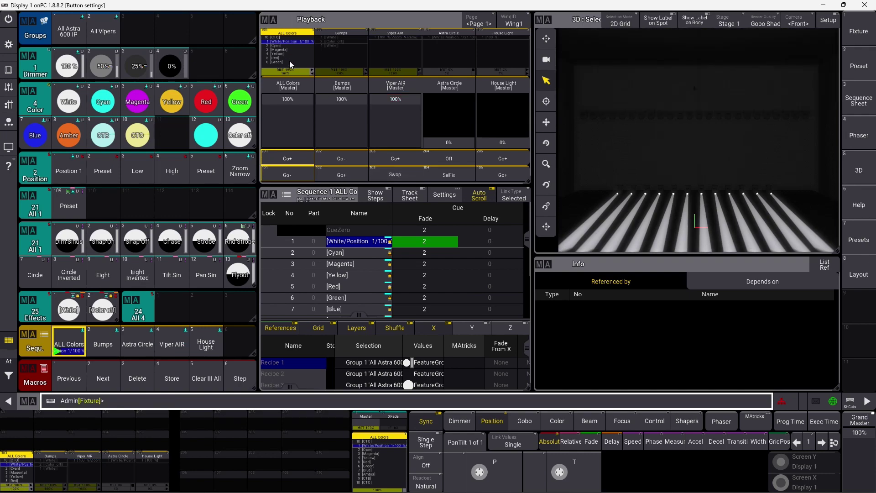
Turn off Swop Protect for ALL Colors and change its executor's row-100 key to Time.
left_click(289, 61)
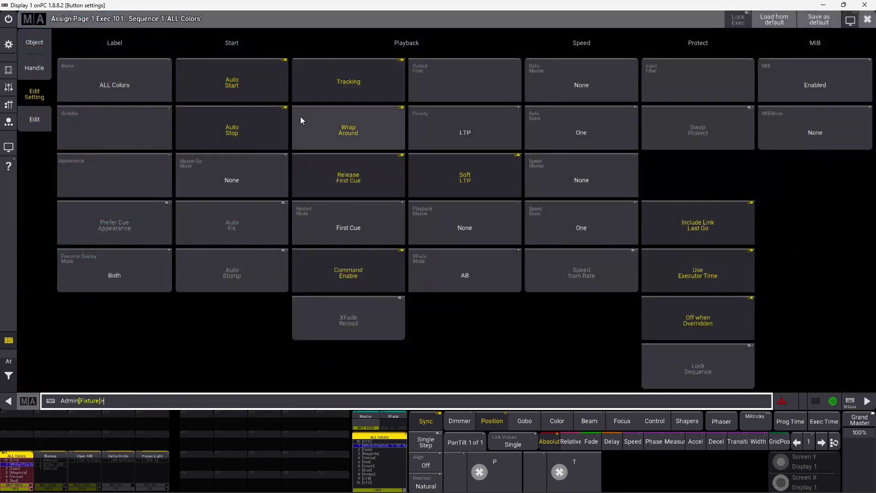
left_click(35, 68)
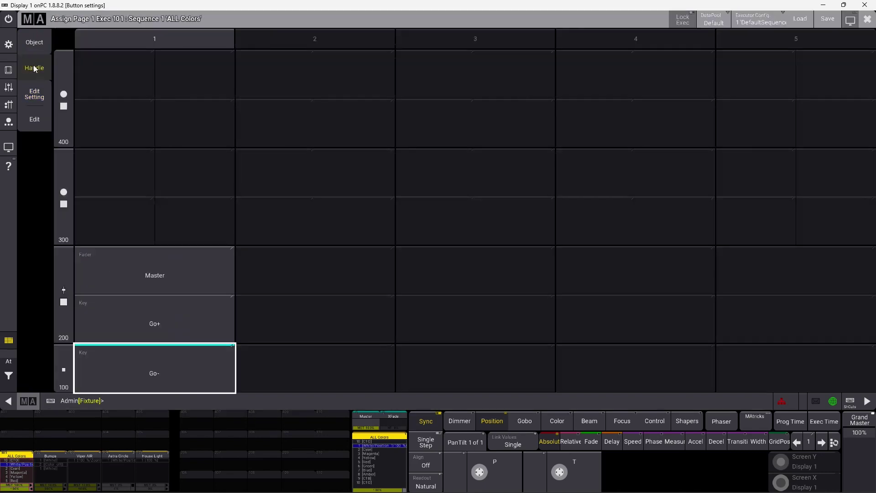
left_click(147, 373)
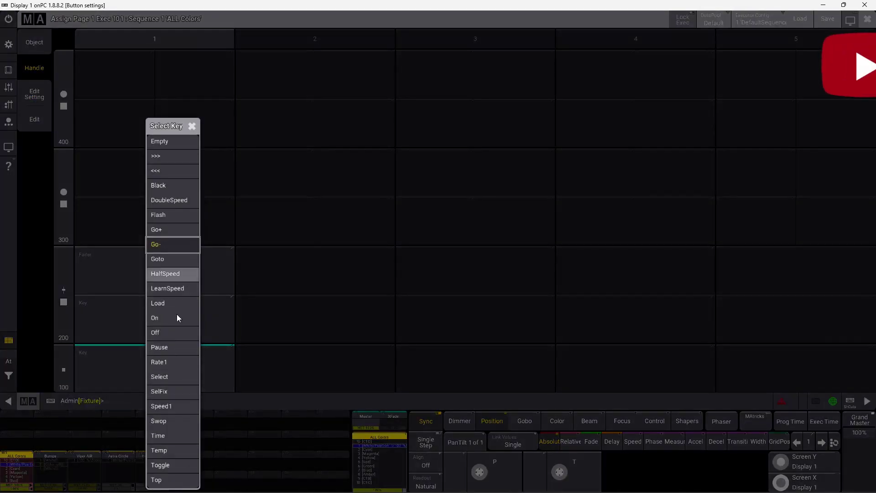
left_click(172, 435)
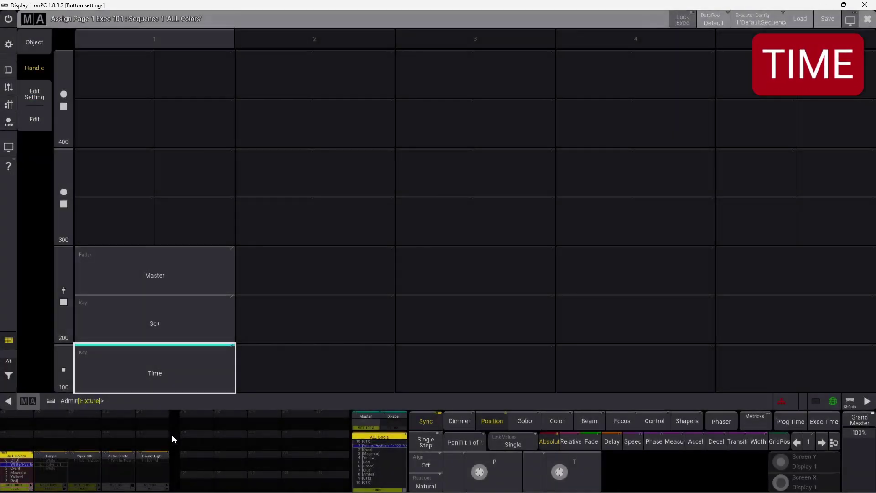
left_click(869, 23)
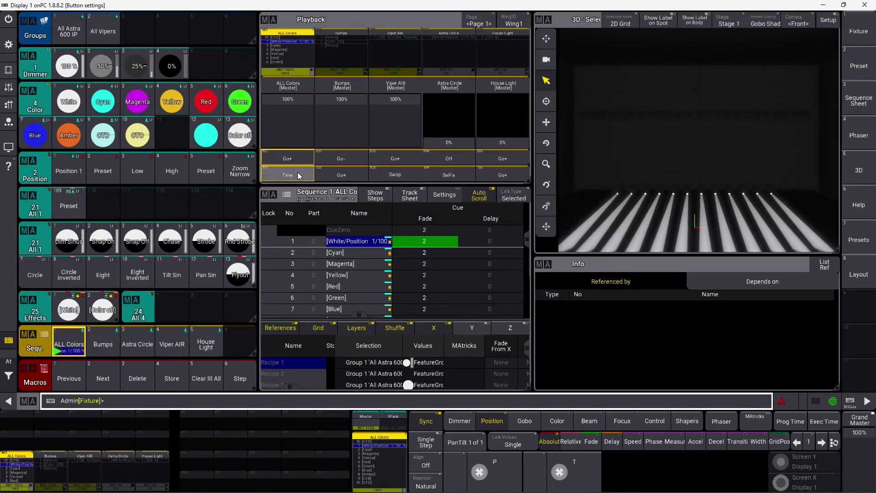
Advance ALL Colors through Cyan and Magenta to the Yellow cue with its Go+ key.
left_click(295, 155)
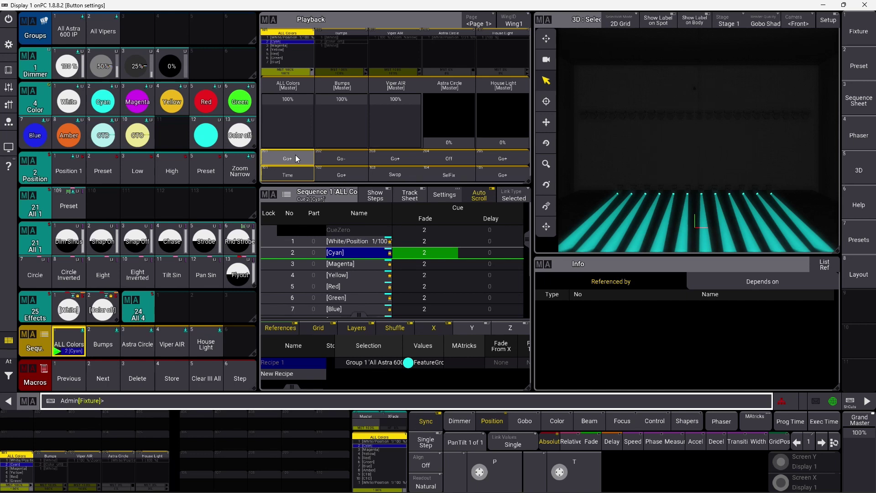
left_click(293, 157)
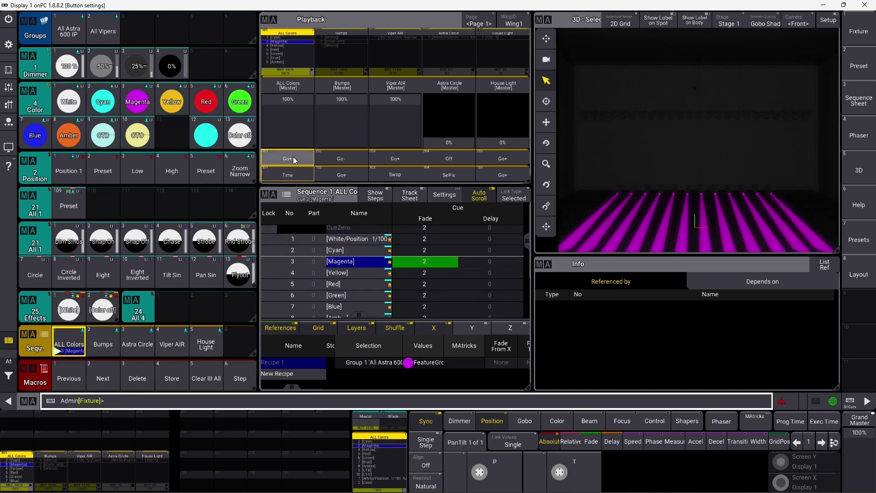
left_click(295, 159)
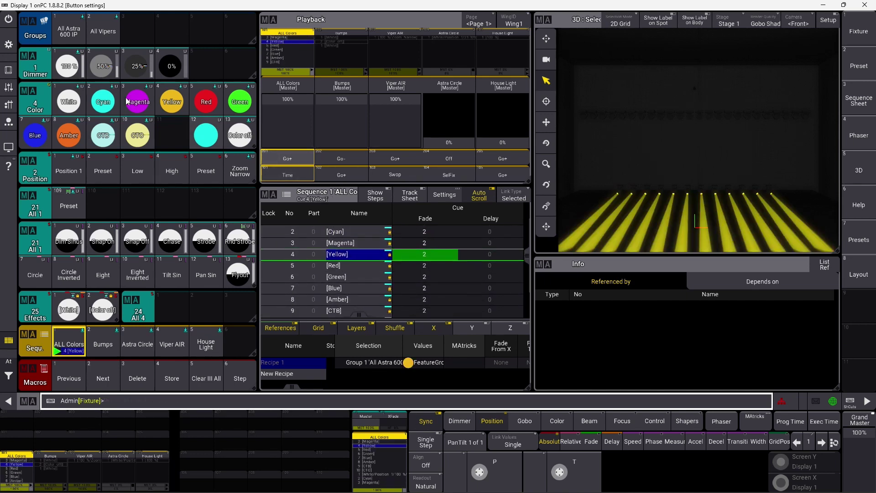
Set the Selected Time master in the Master Controls to 10.00 s.
left_click(10, 88)
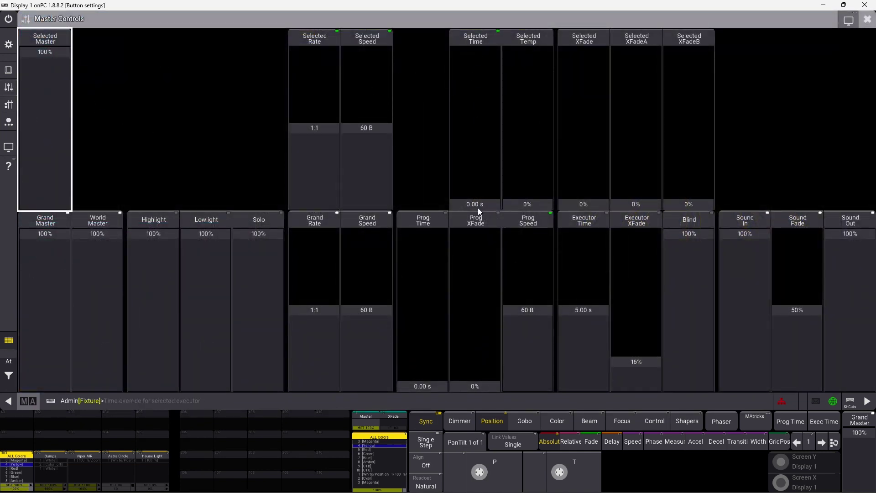
left_click_drag(478, 207, 474, 29)
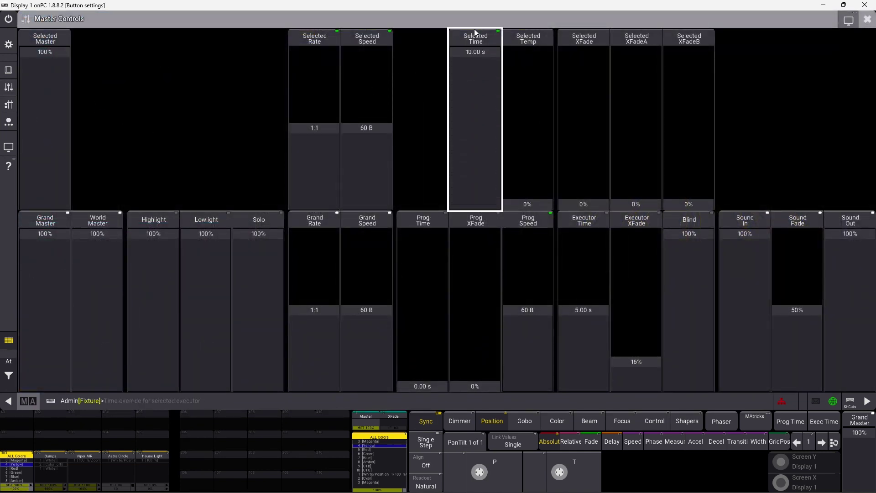
Close the Master Controls and advance ALL Colors to the Red cue with its Go+ key.
left_click(868, 19)
left_click(286, 159)
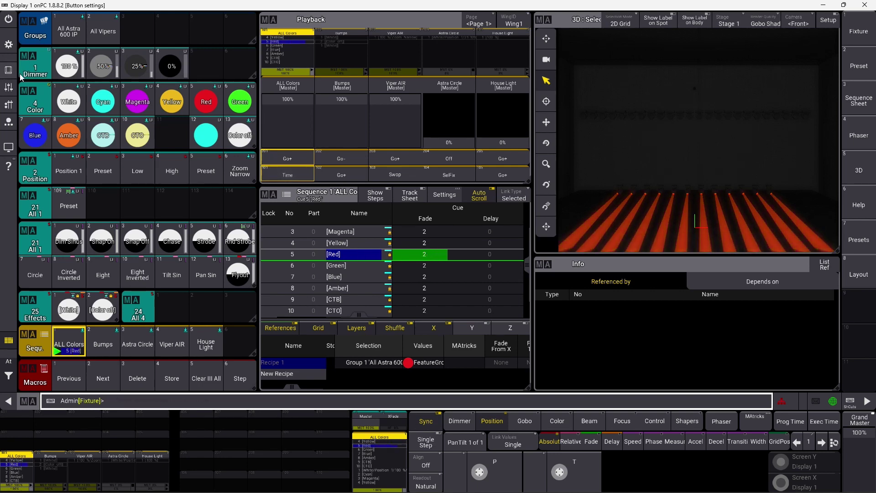
Switch off the Selected Time master in the Master Controls and advance ALL Colors to the Green cue.
left_click(10, 90)
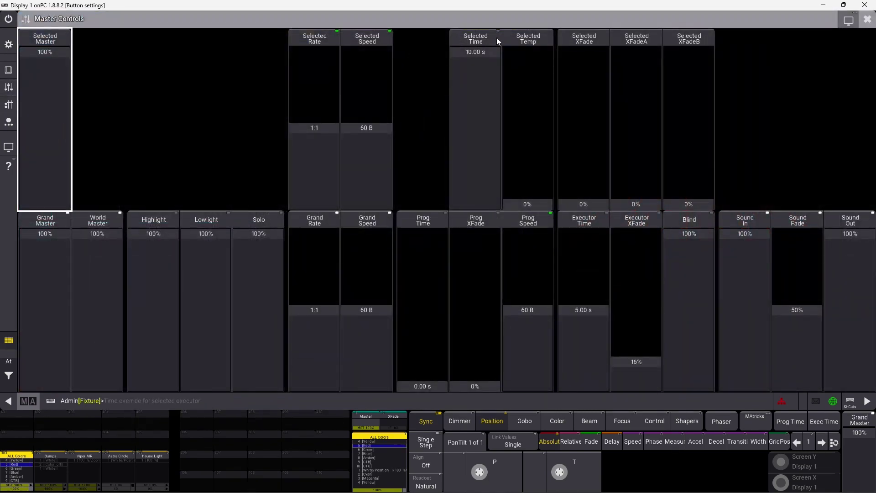
left_click(867, 20)
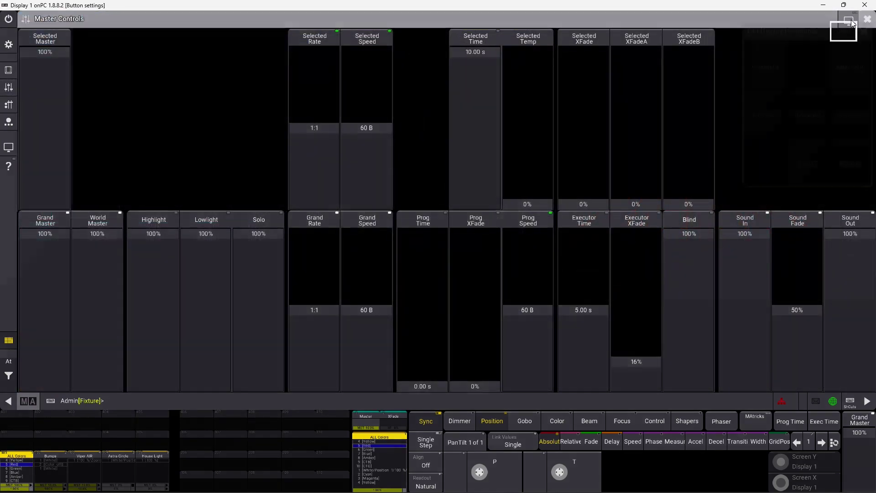
left_click(866, 29)
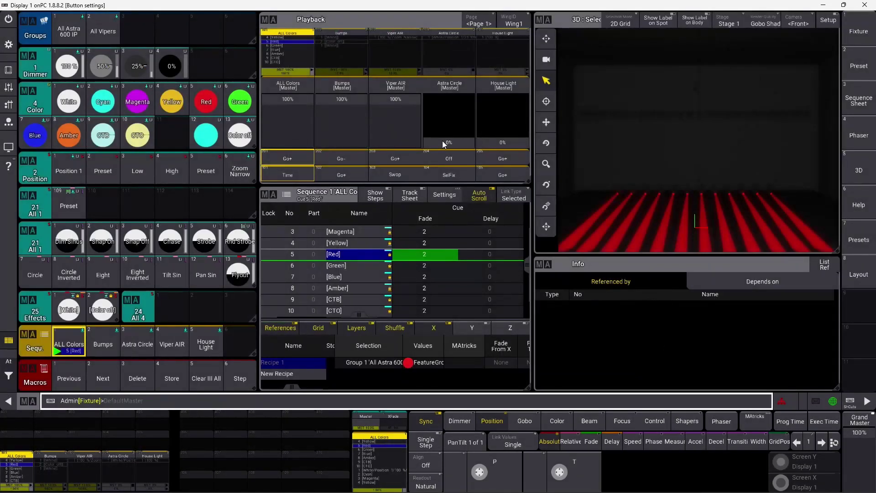
left_click(274, 159)
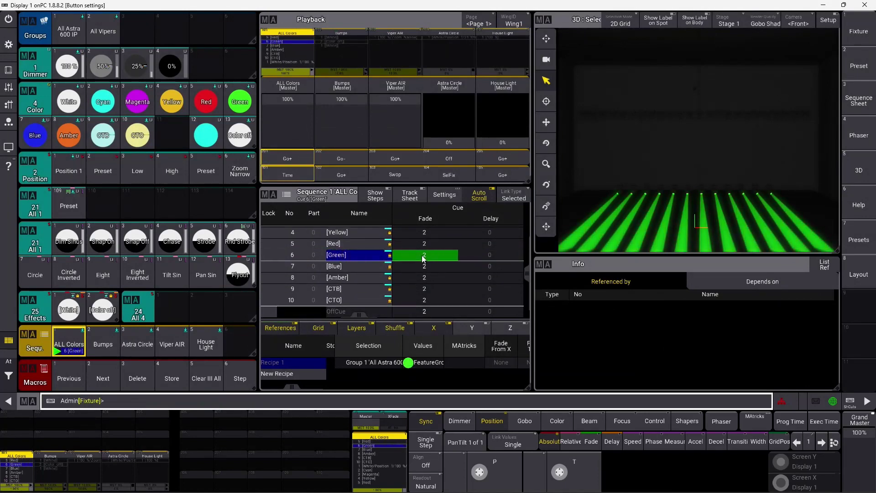
Try to change the ALL Colors executor's row-100 key to Temp.
left_click(308, 48)
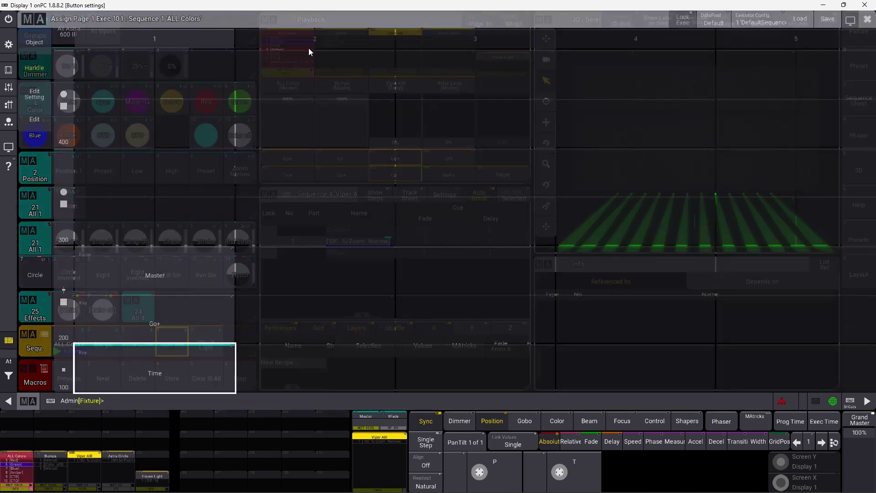
left_click(200, 372)
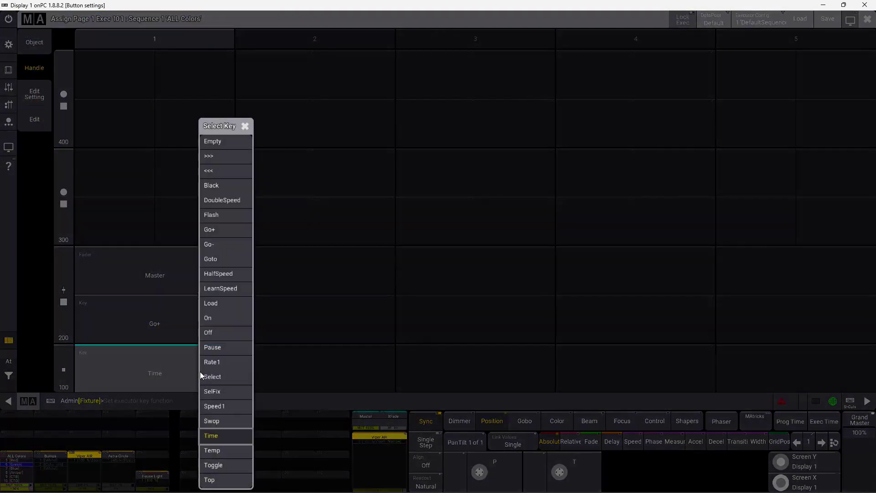
left_click(220, 450)
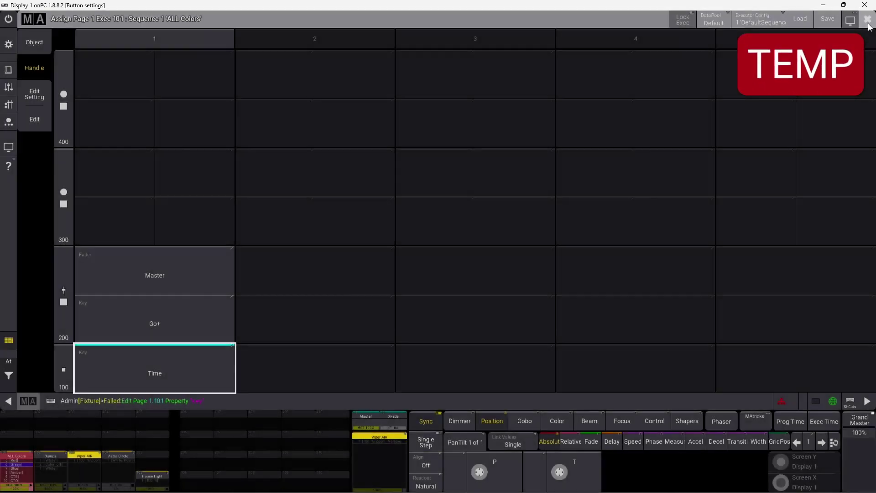
left_click(868, 26)
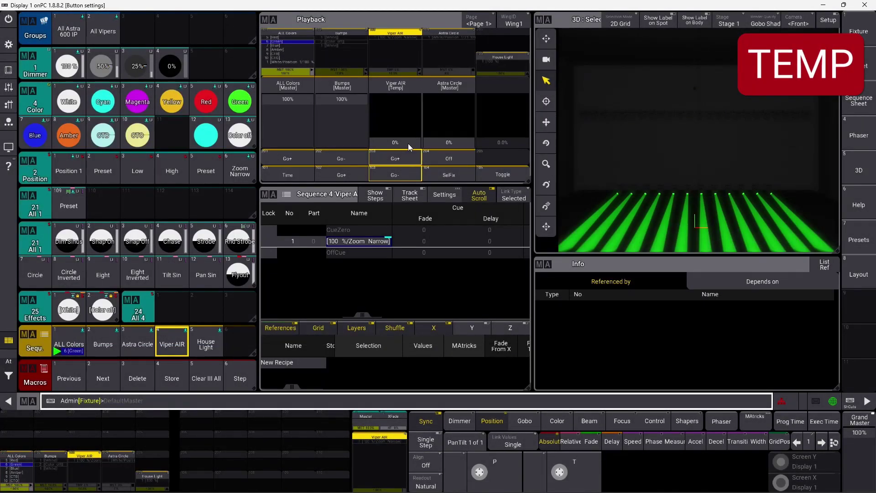
Examine the fader and key functions assigned to the Viper AIR executor.
left_click(393, 61)
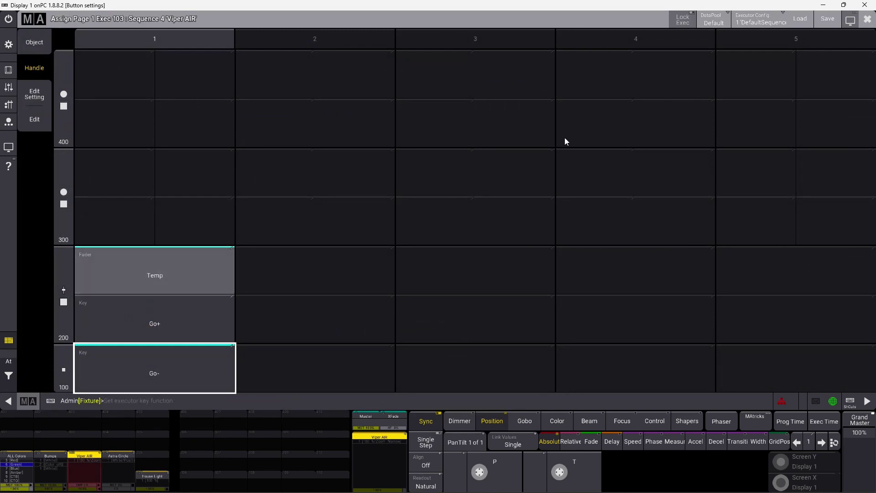
left_click(868, 22)
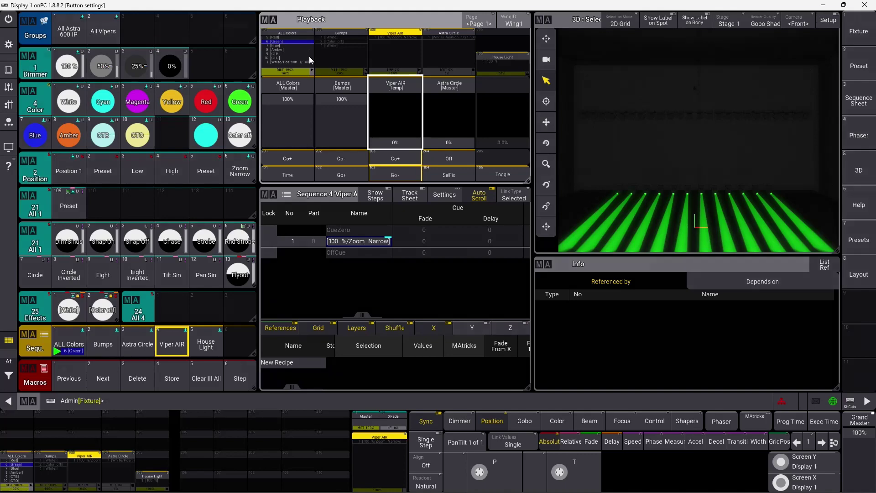
Change the ALL Colors executor's row-100 key function to Toggle.
left_click(309, 56)
left_click(190, 367)
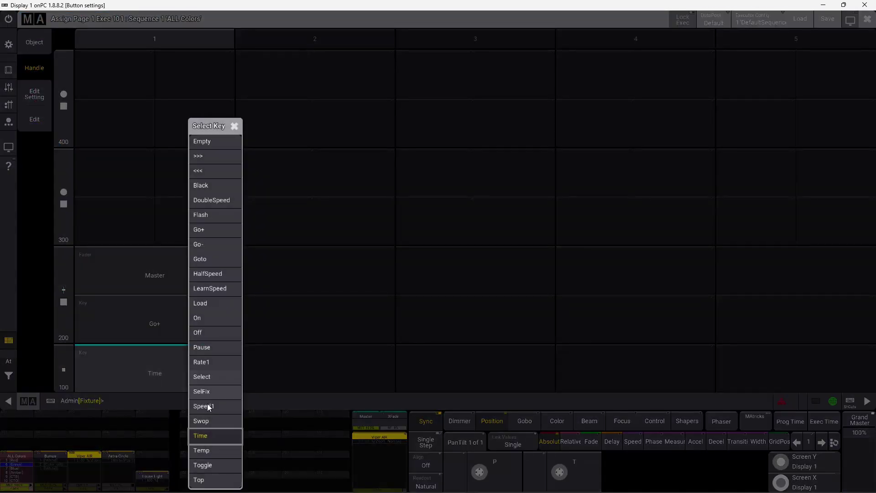
left_click(206, 464)
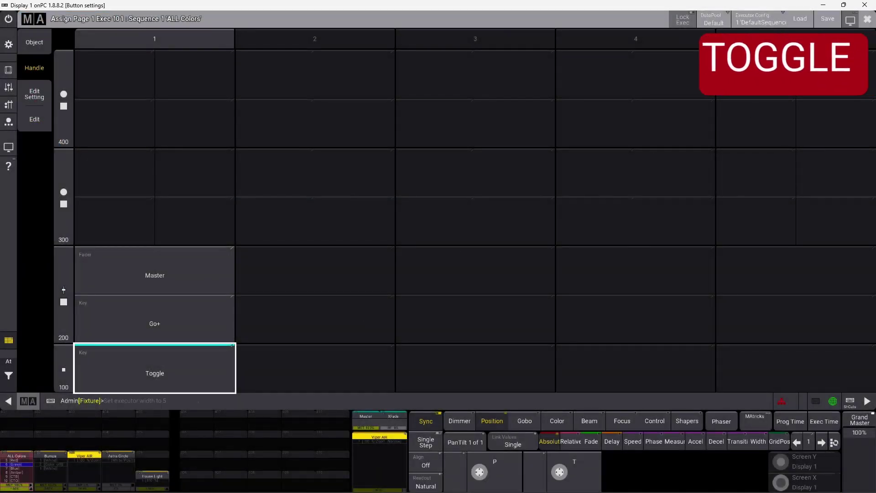
key("Escape")
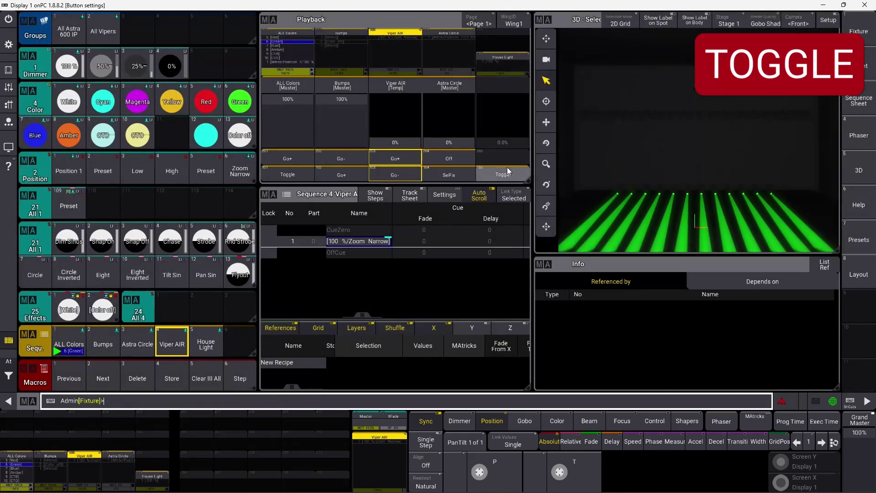
Examine the House Light executor's key assignment and try out its Toggle key.
left_click(505, 67)
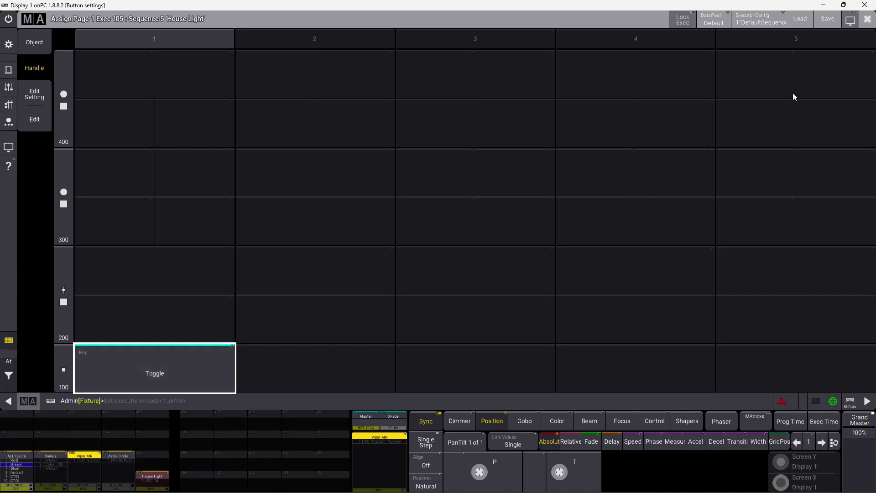
left_click(872, 19)
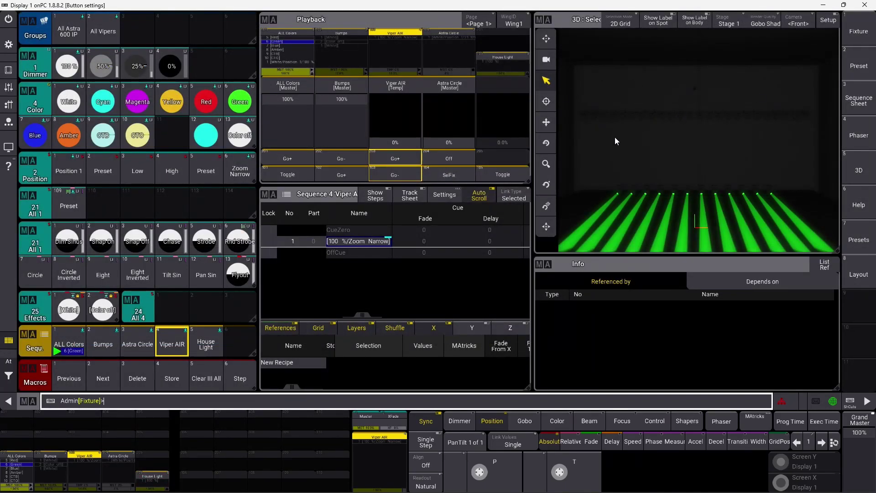
left_click(522, 176)
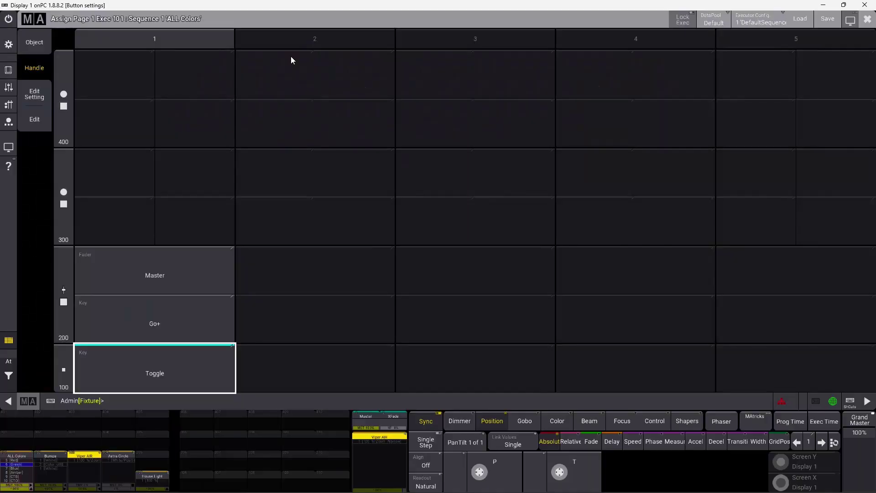
Change the ALL Colors executor's row-100 key to Top and select the ALL Colors sequence.
left_click(204, 358)
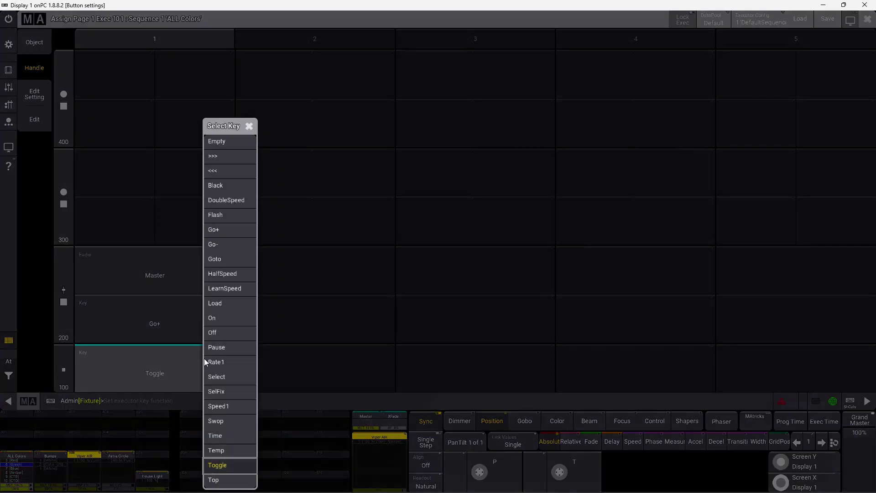
left_click(223, 479)
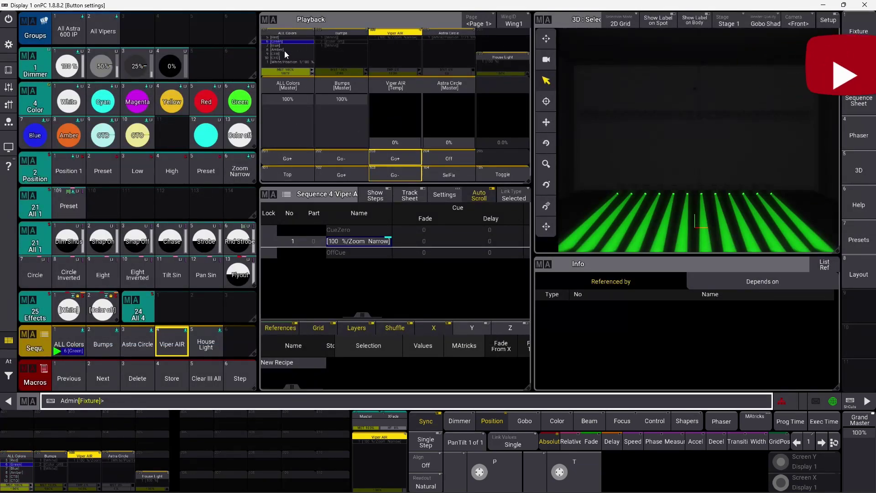
left_click(69, 343)
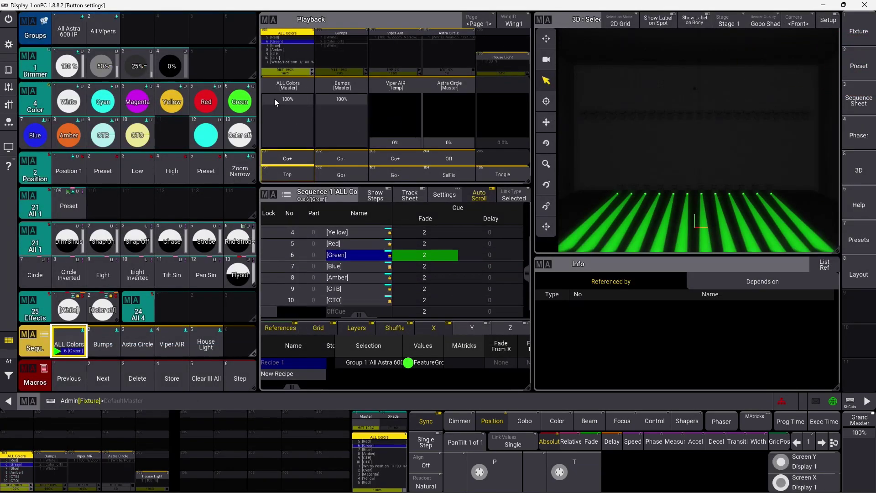
Advance ALL Colors to the Amber cue with Go+, and jump back to its first cue with the Top key.
left_click(302, 158)
left_click(301, 158)
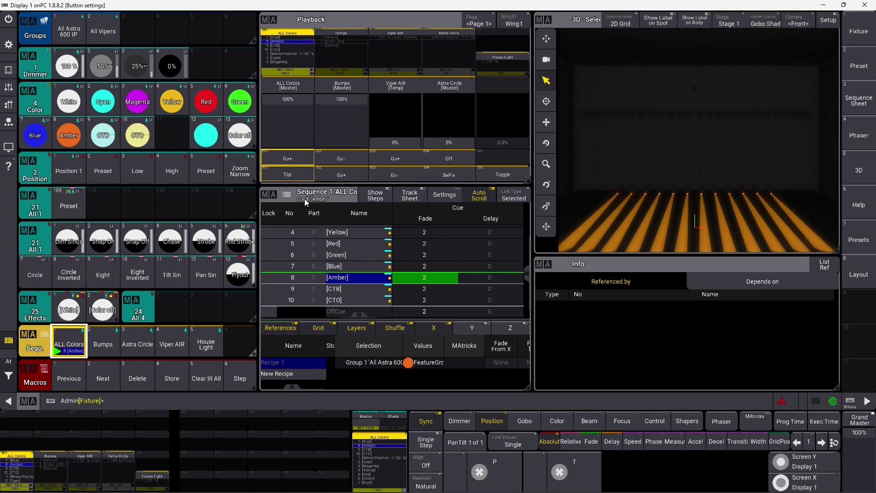
left_click(299, 174)
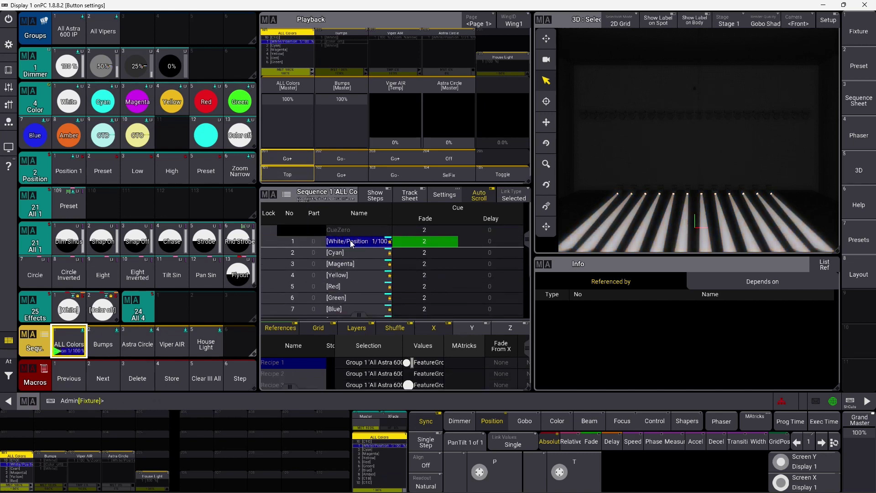
Advance ALL Colors quickly from the first cue through Cyan and Magenta to the Yellow cue.
left_click(286, 158)
left_click(286, 158)
left_click(286, 158)
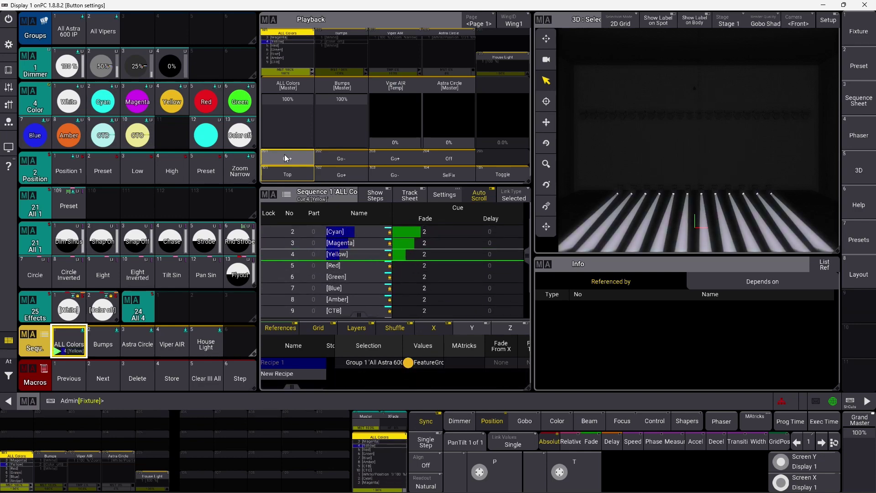